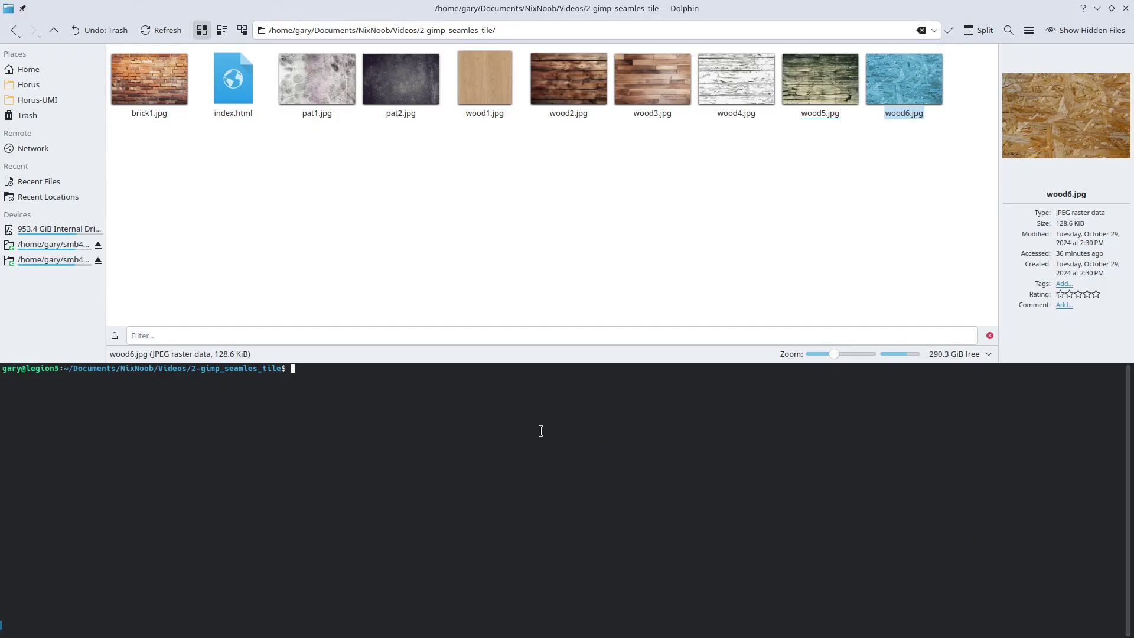
# - Start the livereload server in the texture folder and reload the wood-tiled page in Chrome
pyautogui.write('clear')
pyautogui.press('Up')
pyautogui.press('Return')
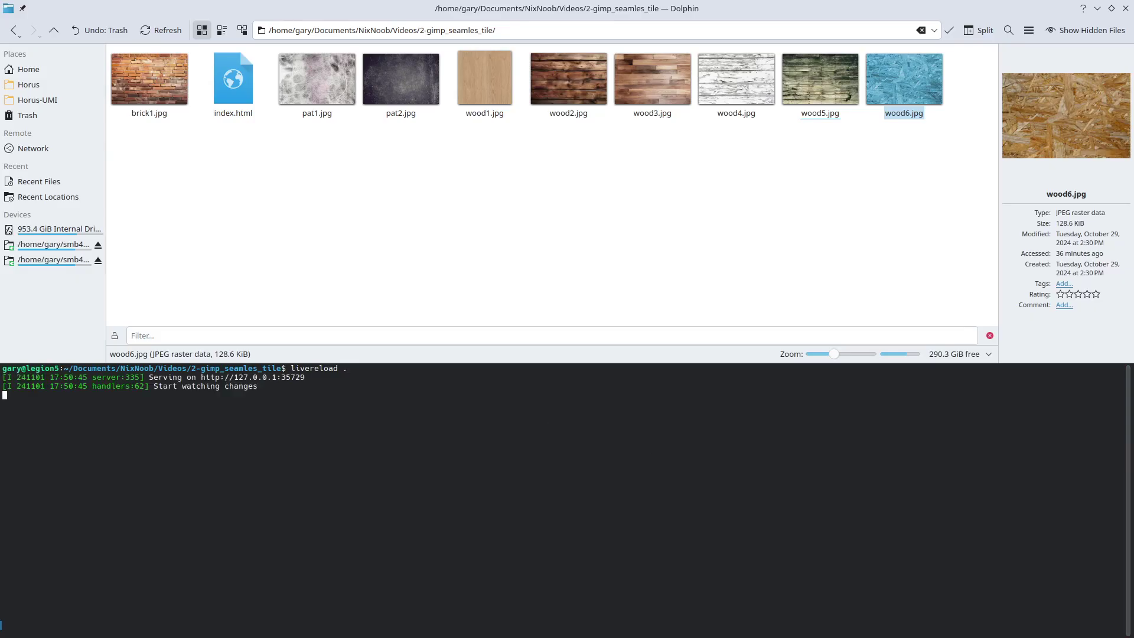
pyautogui.hotkey('alt', 'Tab')
pyautogui.click(56, 37)
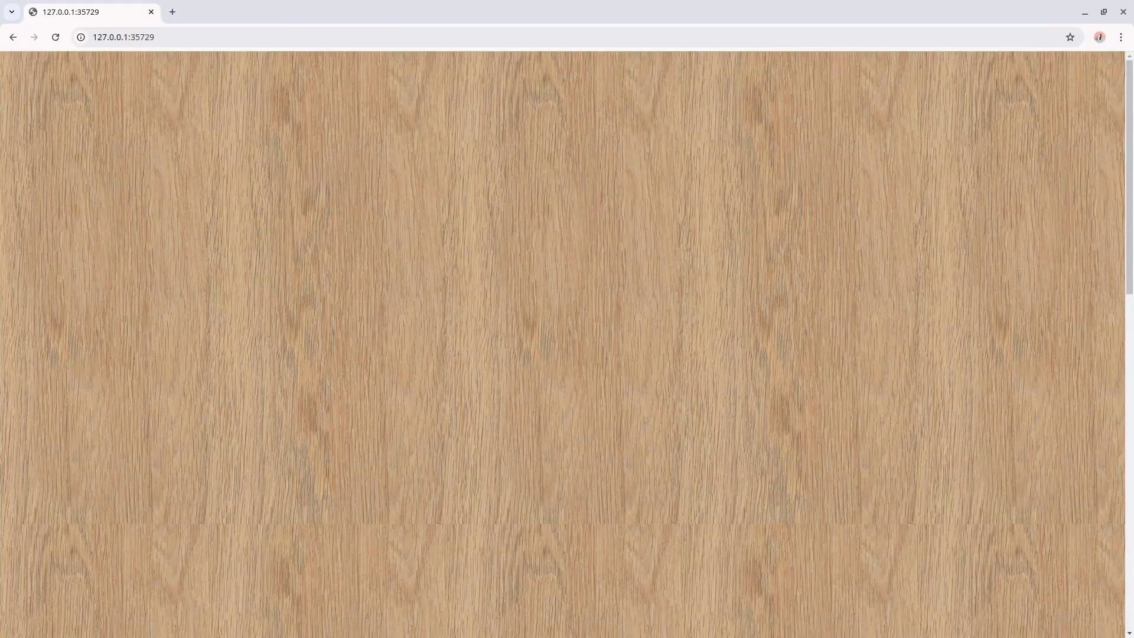
# - Return to Dolphin and bring up the context menu for wood1.jpg
pyautogui.hotkey('alt', 'Tab')
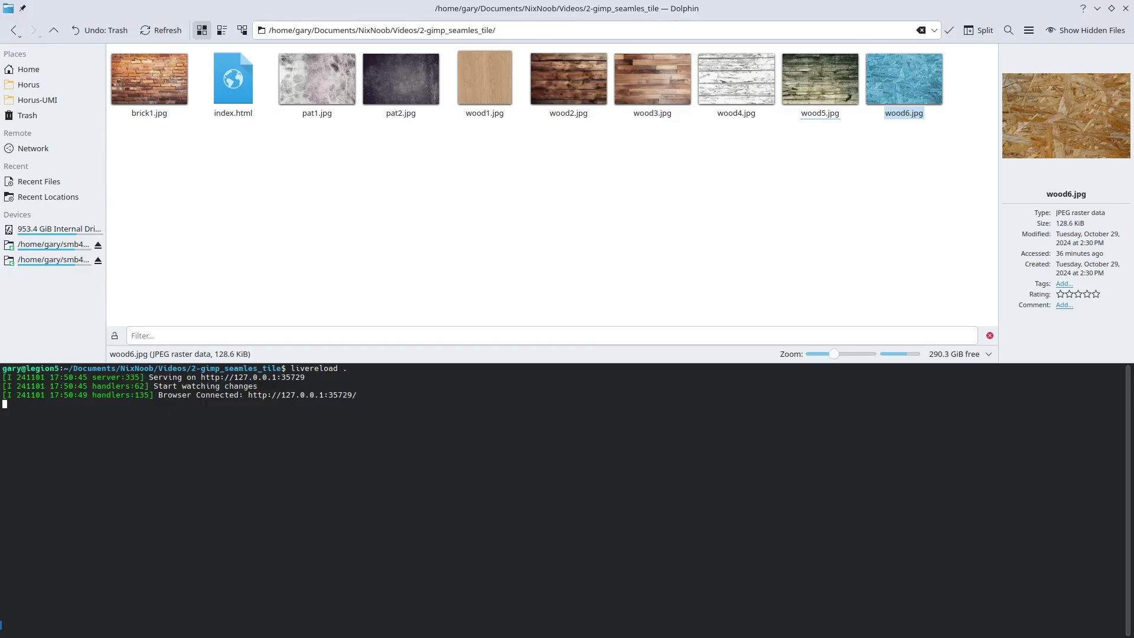
pyautogui.rightClick(485, 87)
# - Open wood1.jpg in GIMP and apply Filters > Map > Tile Seamless
pyautogui.moveTo(516, 114)
pyautogui.click(714, 130)
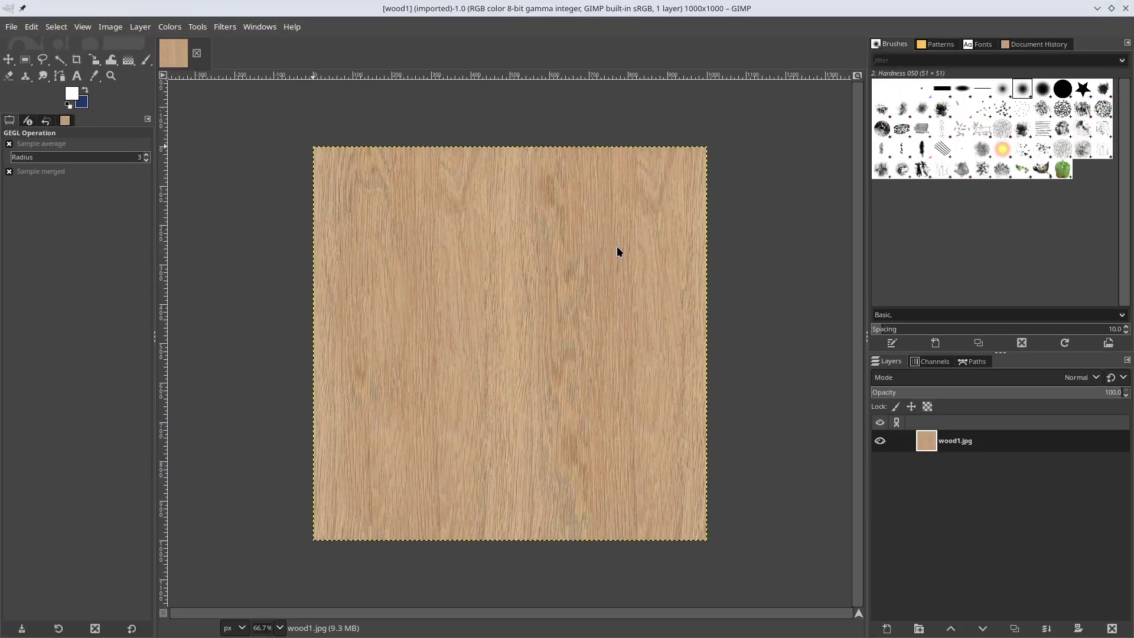
pyautogui.click(225, 26)
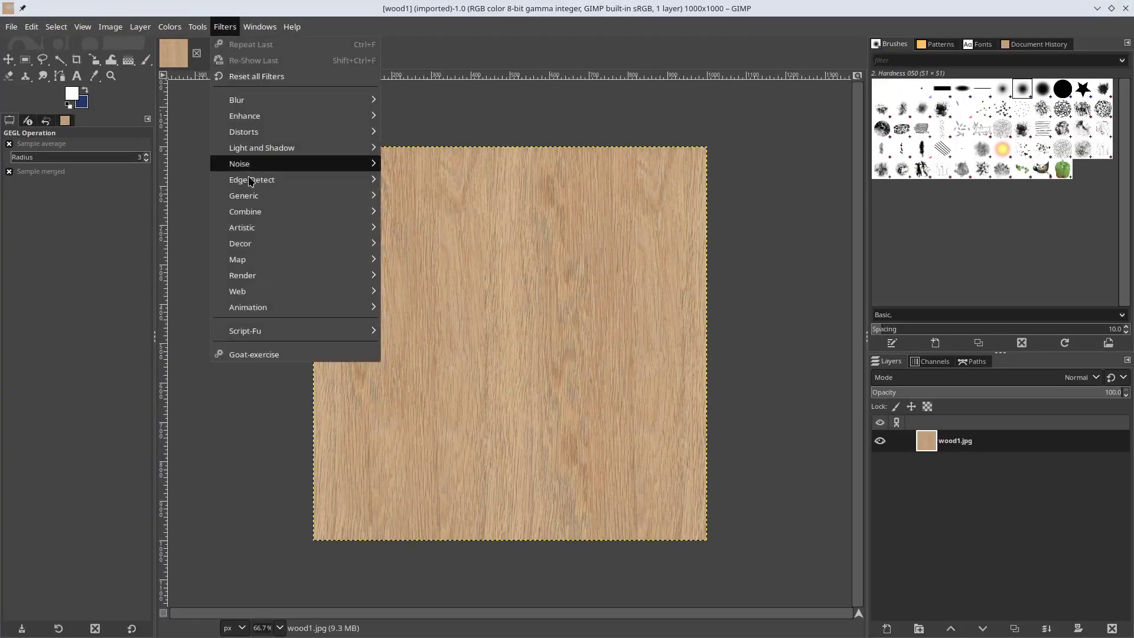
pyautogui.moveTo(270, 258)
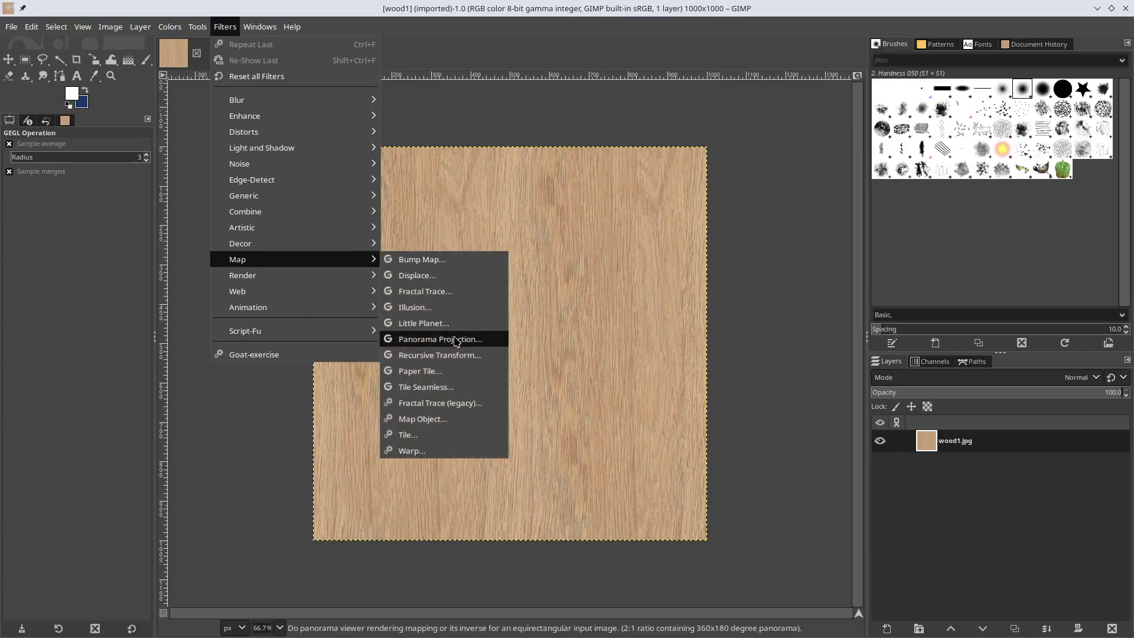
pyautogui.click(447, 387)
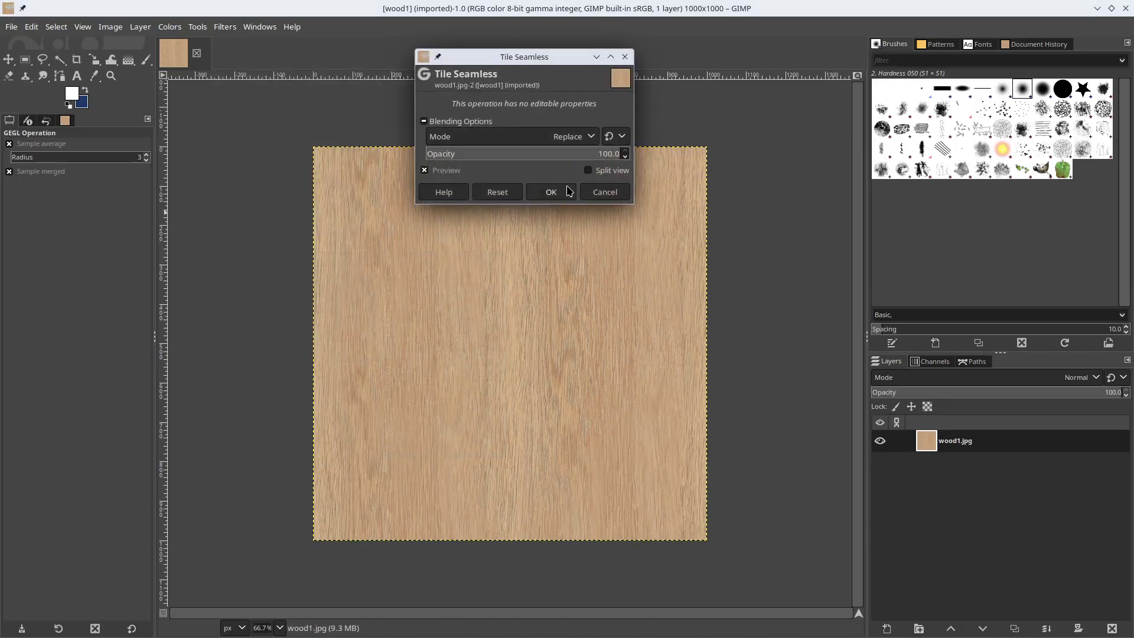
pyautogui.click(569, 190)
# - Export the seamless image as wood1b.jpg with default JPEG settings
pyautogui.click(11, 27)
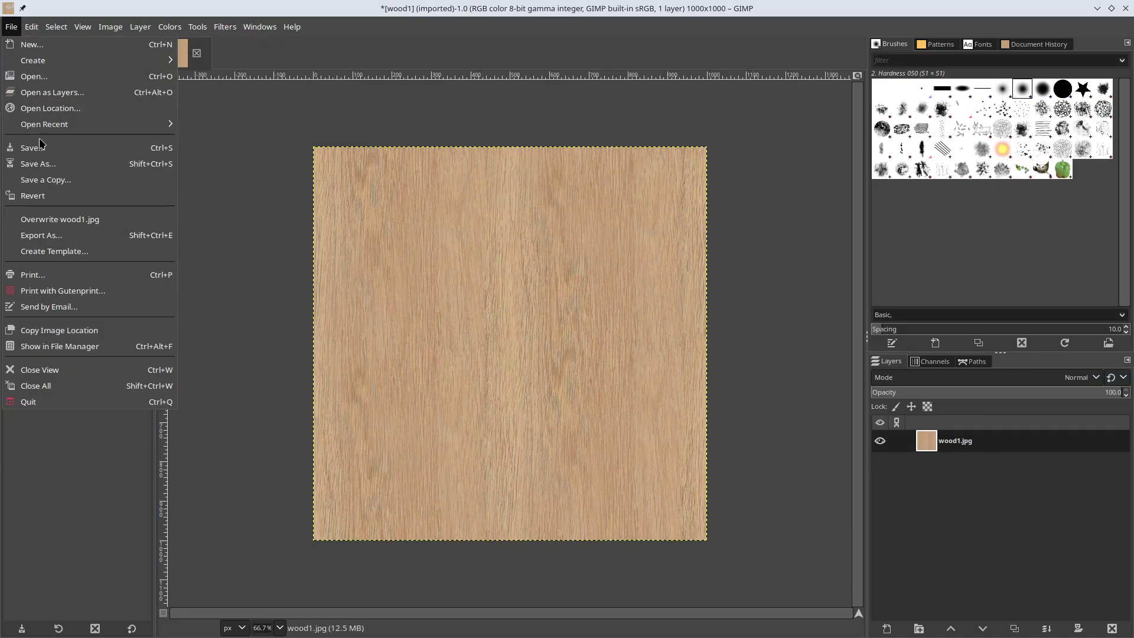
pyautogui.click(38, 235)
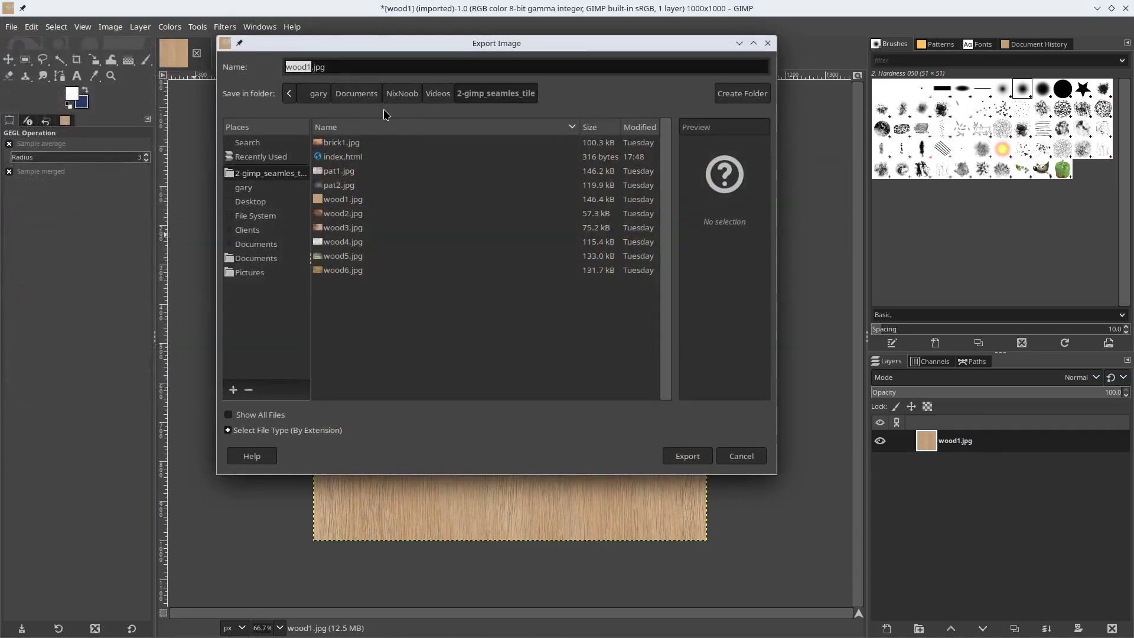
pyautogui.press('Right')
pyautogui.write('b')
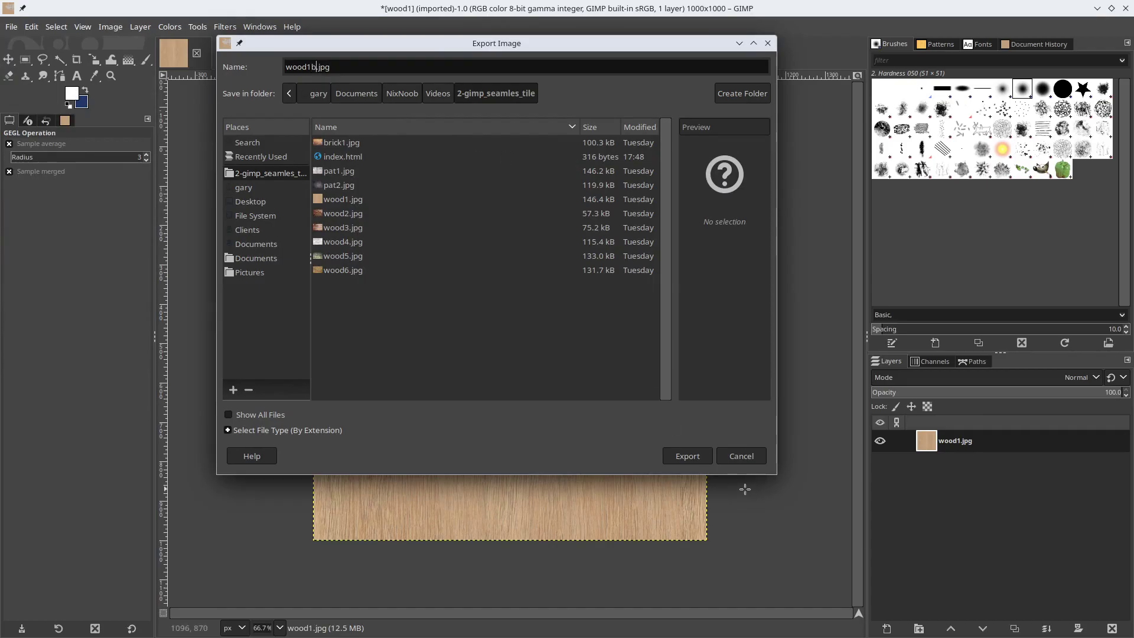
pyautogui.click(687, 459)
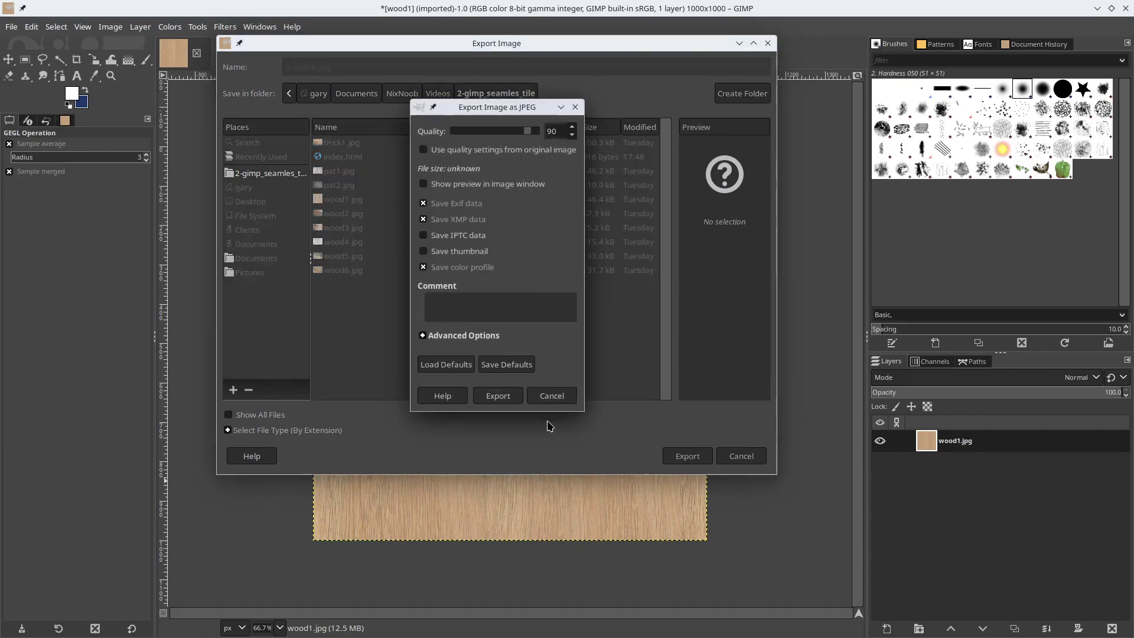
pyautogui.click(498, 397)
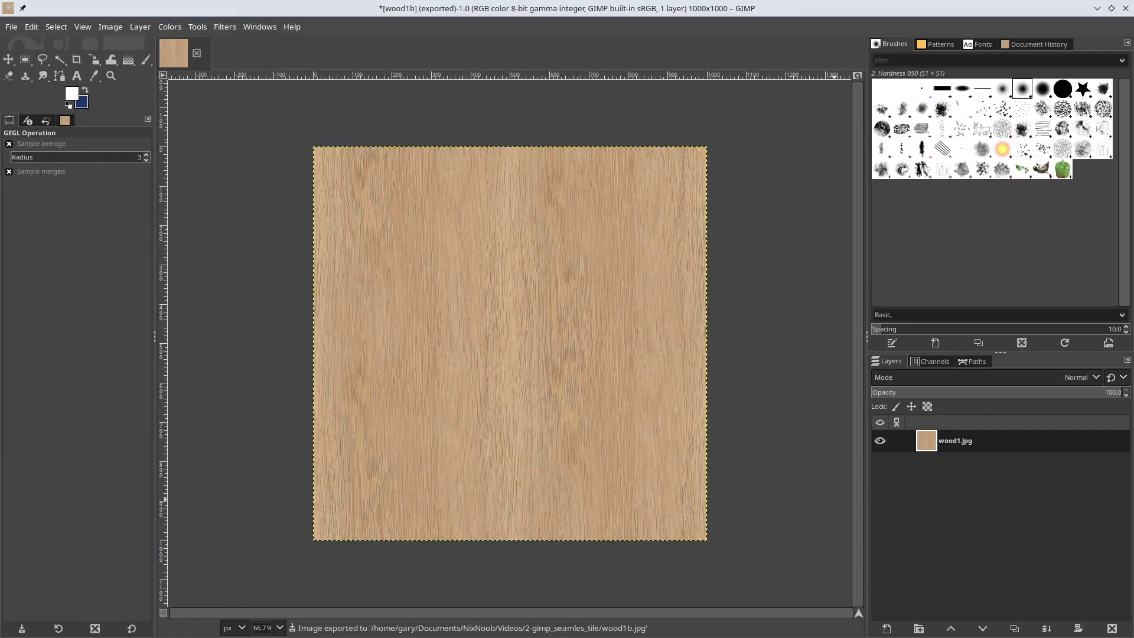
pyautogui.hotkey('alt', 'Tab')
# - Change the page background to wood1b.jpg, save, and reload the Chrome preview
pyautogui.write('b')
pyautogui.hotkey('ctrl', 's')
pyautogui.hotkey('alt', 'Tab')
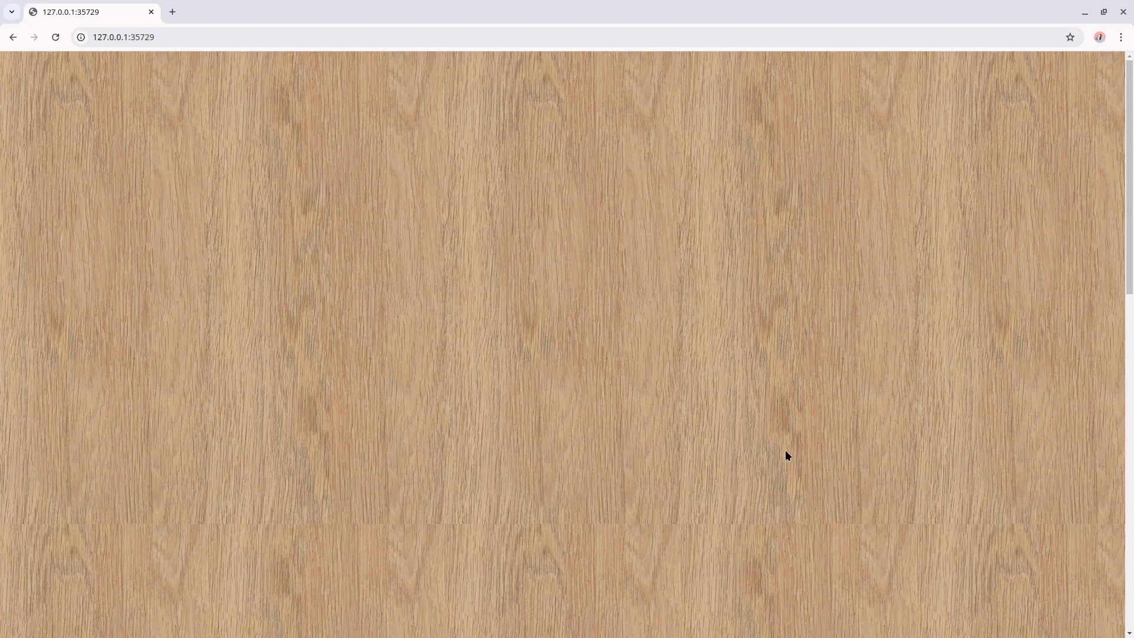
pyautogui.click(55, 36)
# - Scroll through the reloaded page to check the wood tiles without seams
pyautogui.scroll(-5, 522, 444)
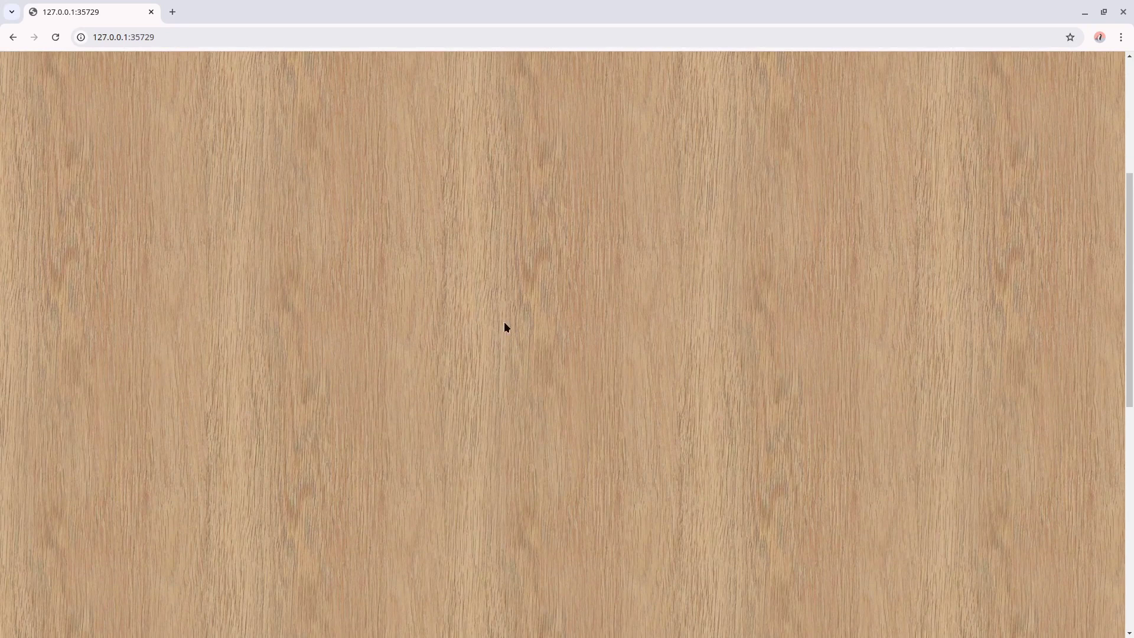
pyautogui.scroll(-5, 508, 323)
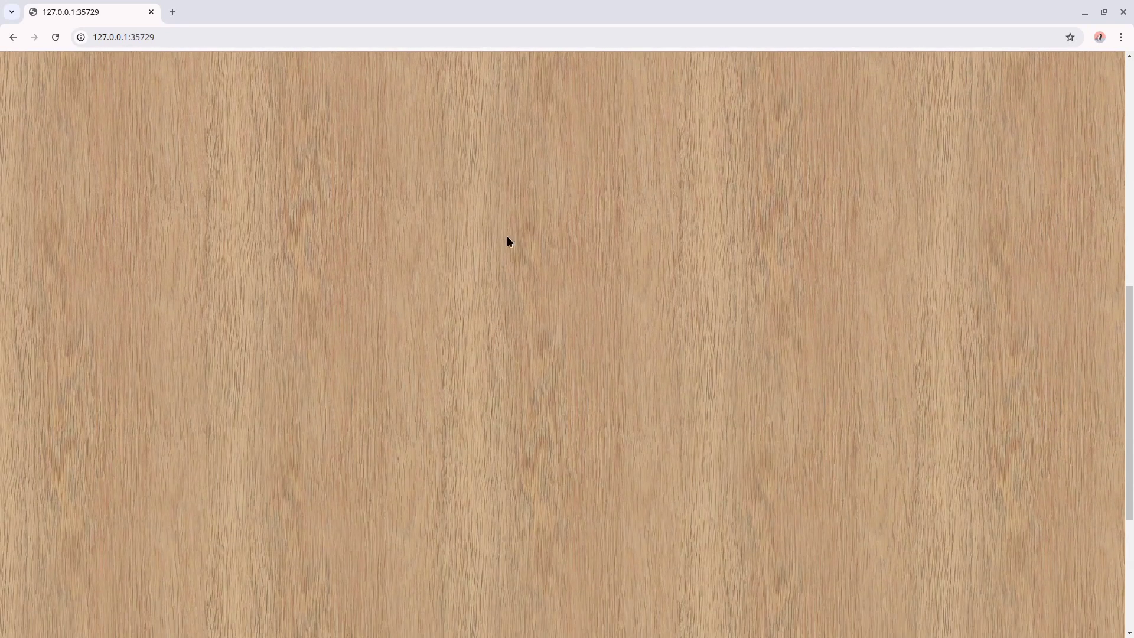
pyautogui.scroll(-5, 512, 324)
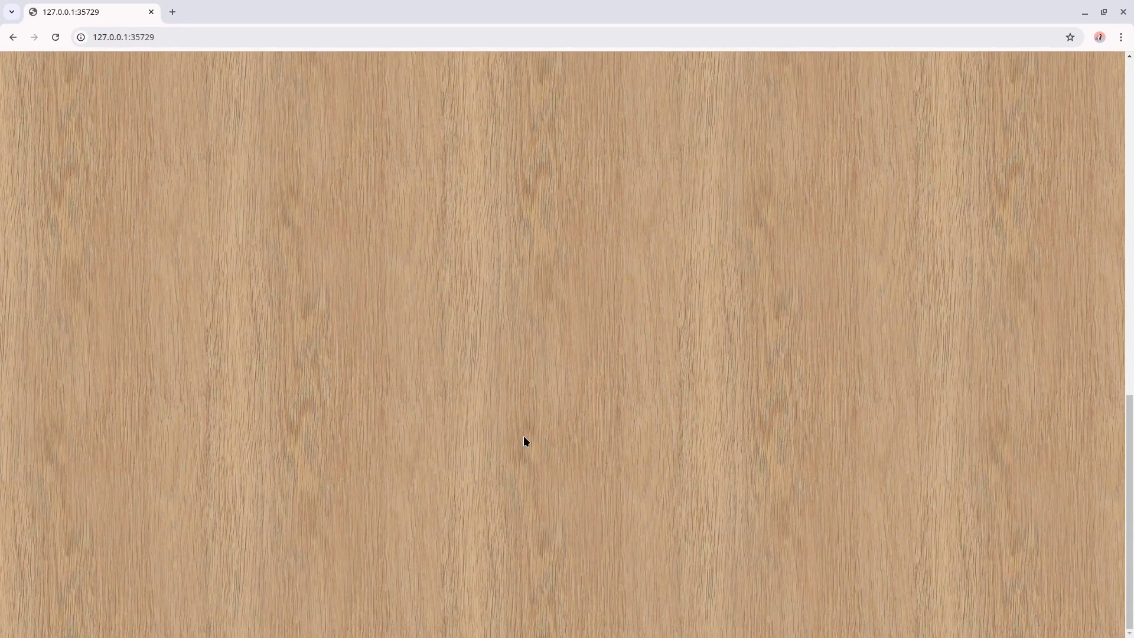
pyautogui.scroll(15, 527, 533)
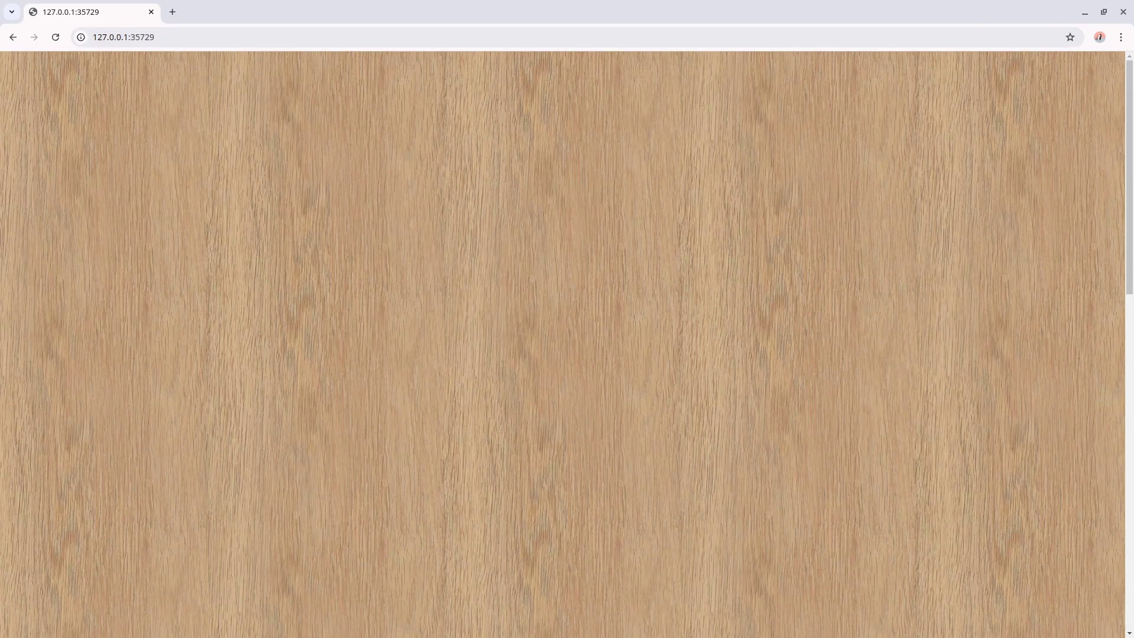
pyautogui.hotkey('alt', 'Tab')
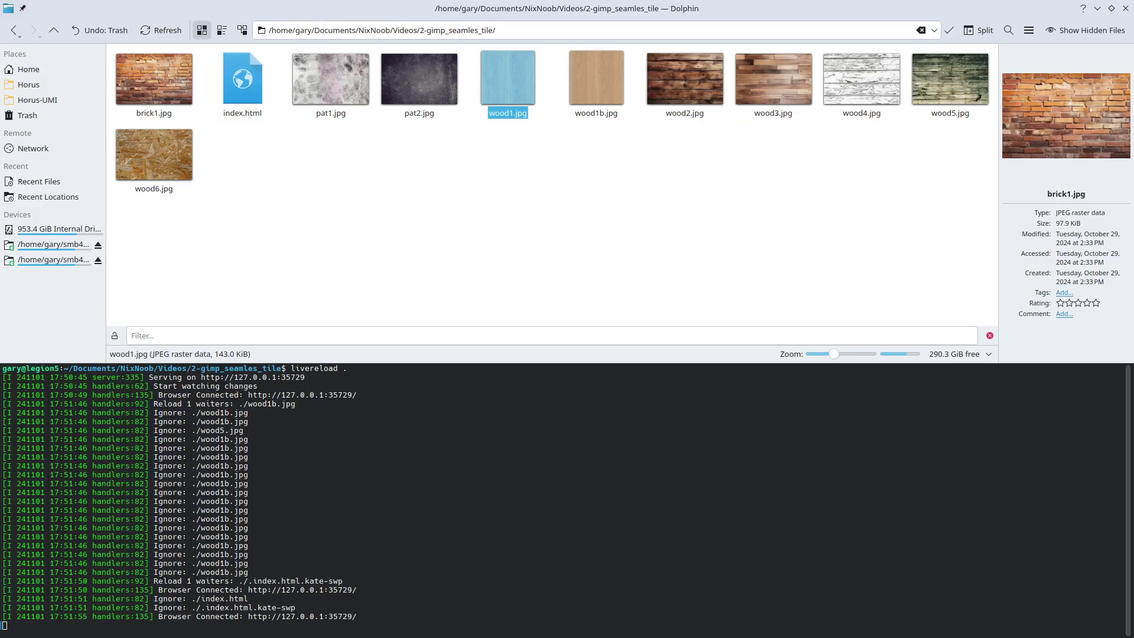
# - Replace wood1b with brick1 in the background-image url and save index.html
pyautogui.hotkey('alt', 'Tab')
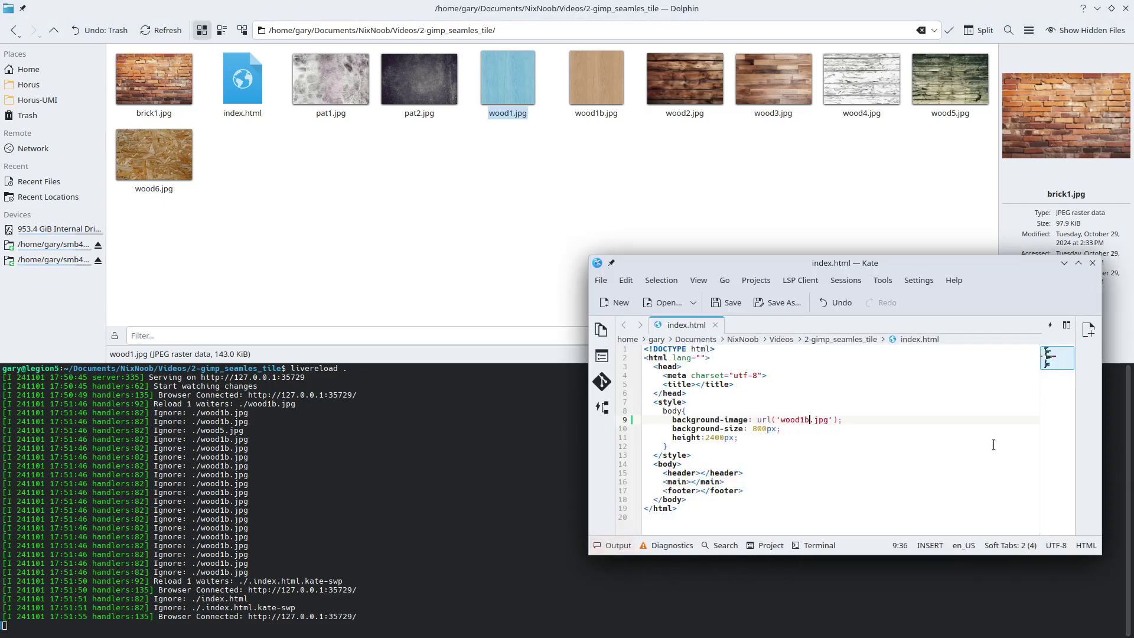
pyautogui.doubleClick(801, 421)
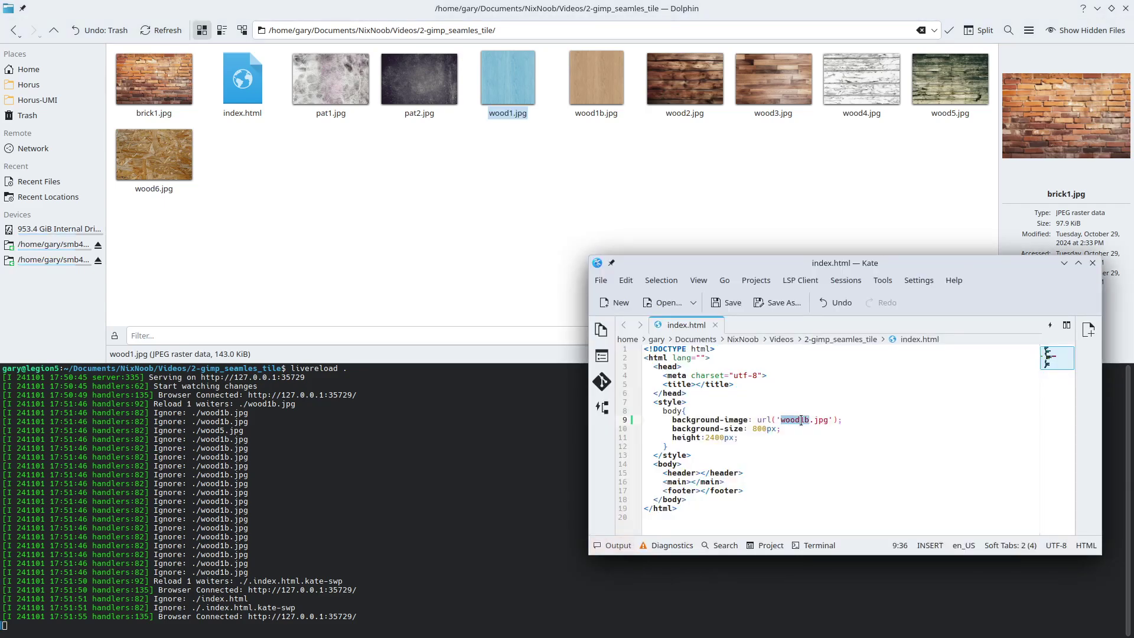
pyautogui.write('brick1')
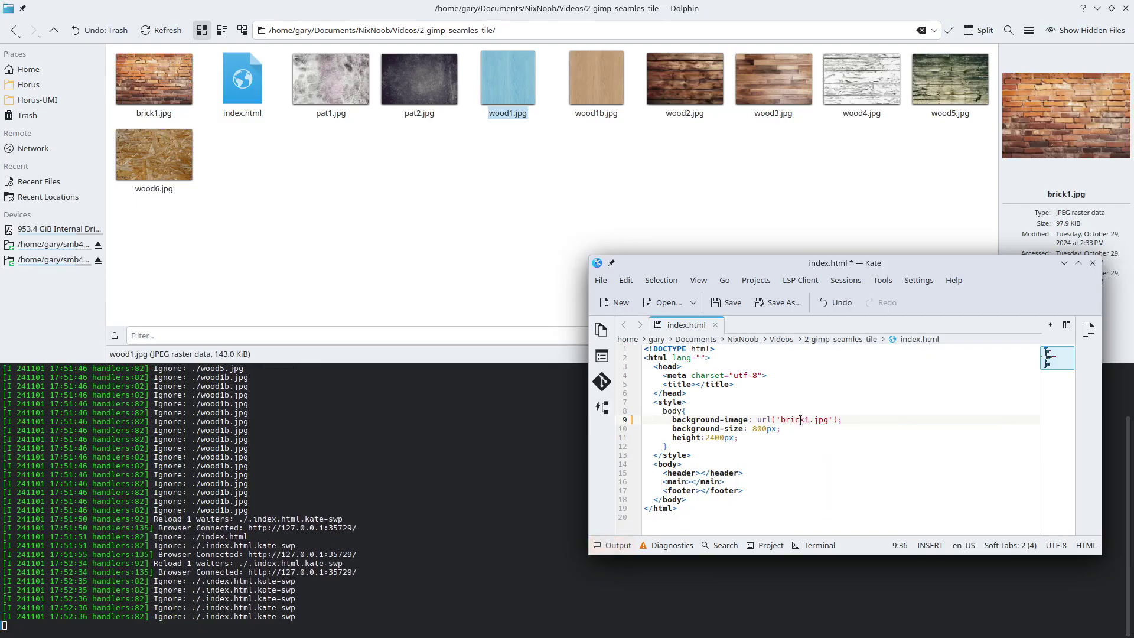
pyautogui.click(728, 303)
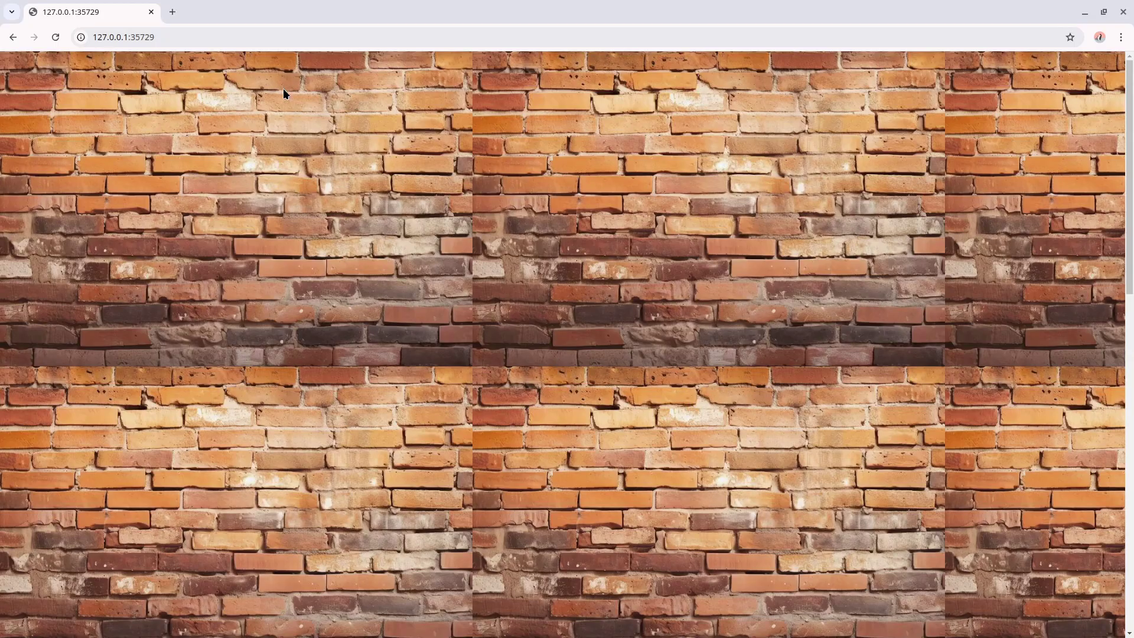
# - Scroll the brick page to check its seams, then bring up brick1.jpg's actions in Dolphin
pyautogui.scroll(-10, 327, 360)
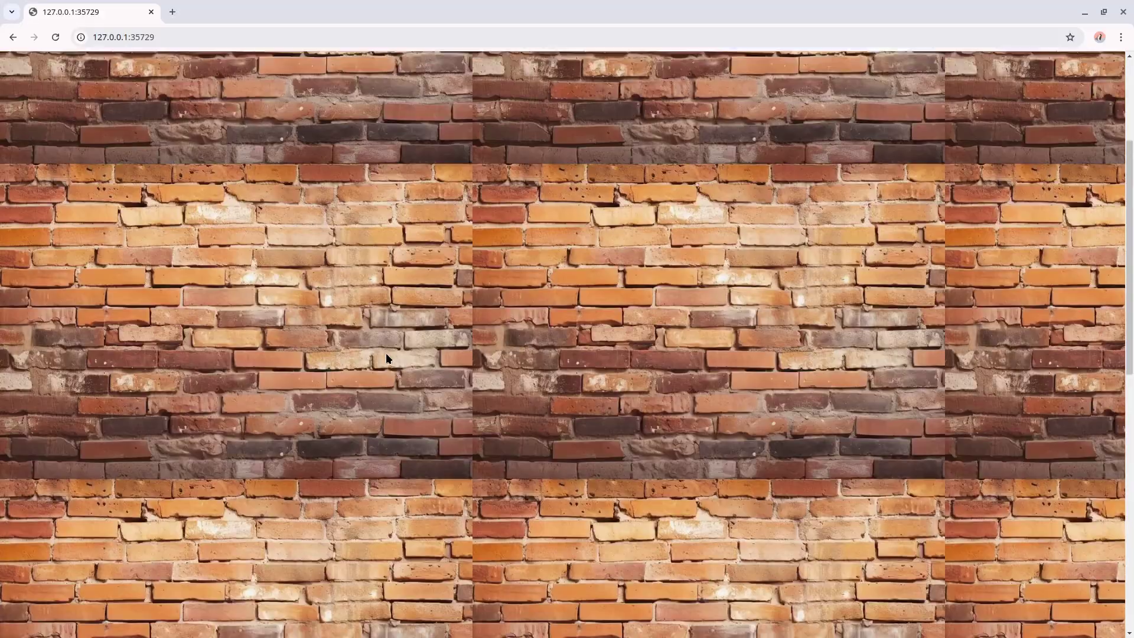
pyautogui.scroll(-3, 541, 263)
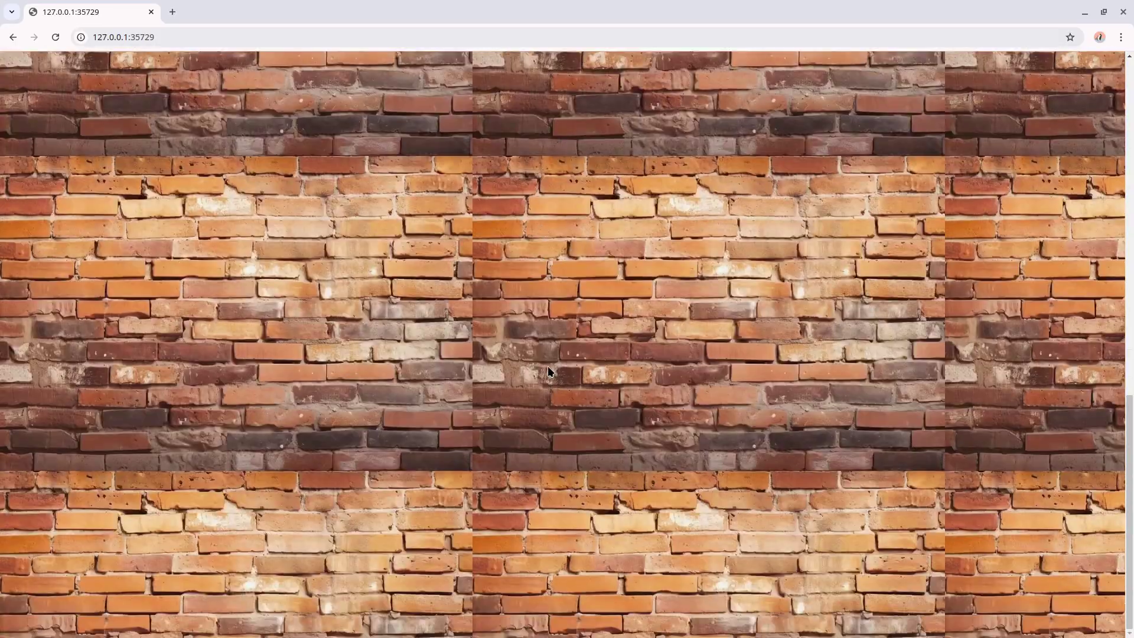
pyautogui.scroll(15, 548, 371)
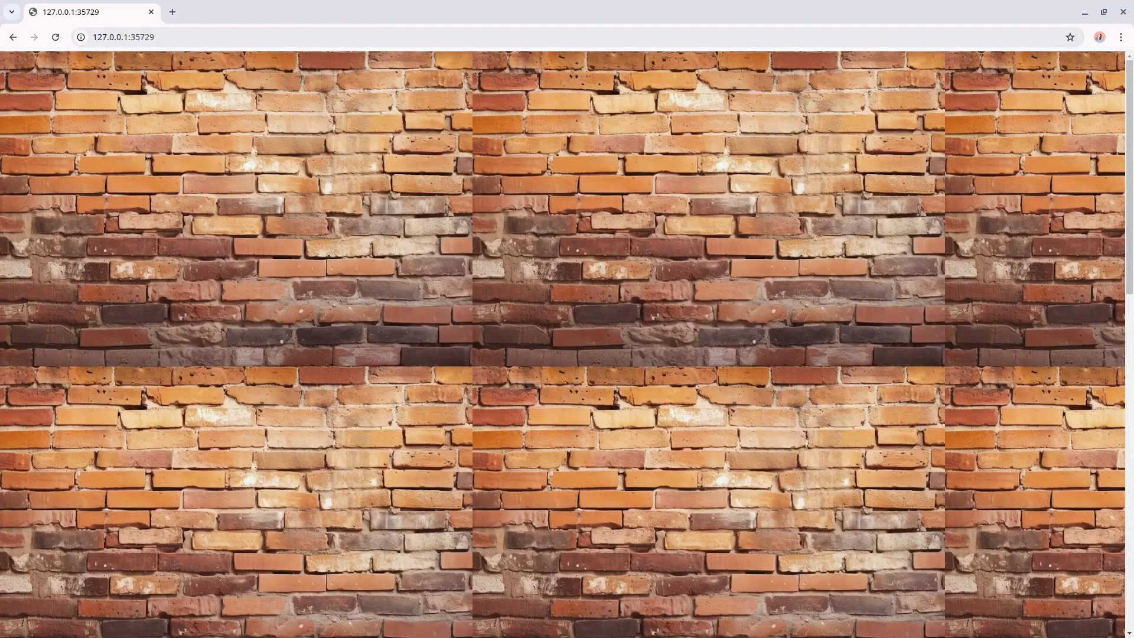
pyautogui.hotkey('alt', 'Tab')
pyautogui.hotkey('alt', 'Tab')
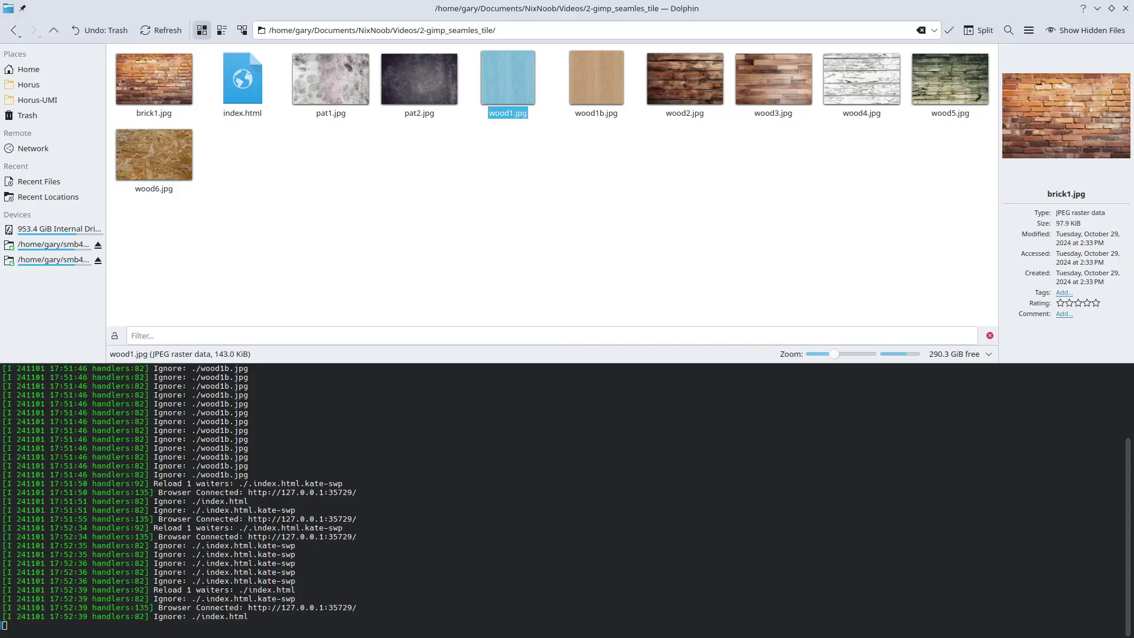
pyautogui.rightClick(162, 78)
# - Open brick1.jpg in GIMP and apply the Tile Seamless filter
pyautogui.moveTo(313, 101)
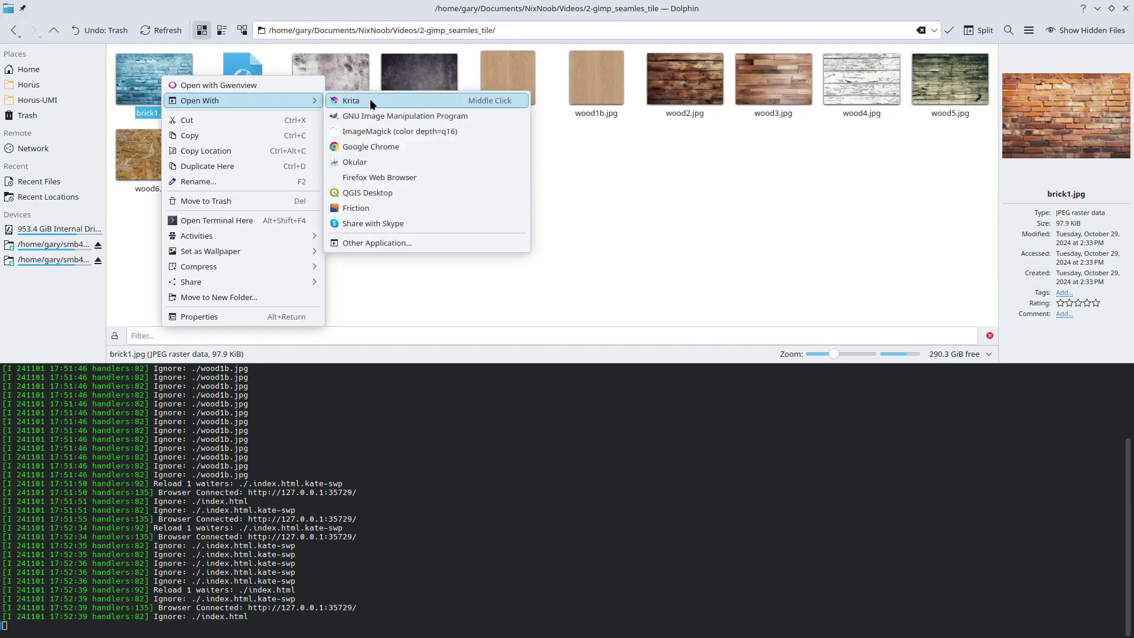
pyautogui.click(388, 113)
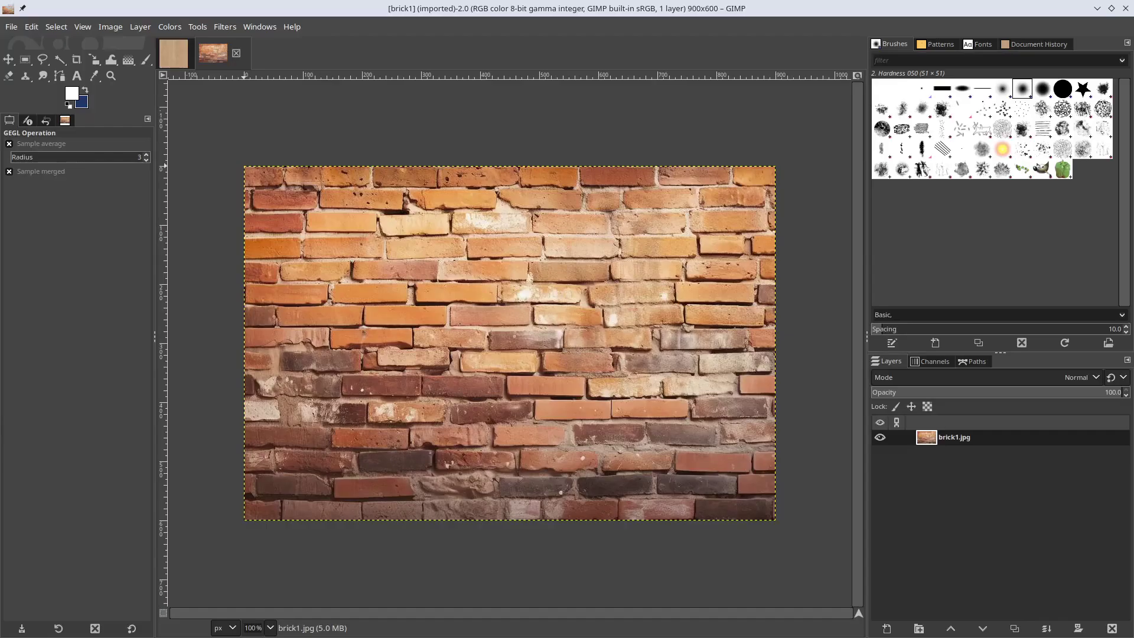
pyautogui.click(222, 28)
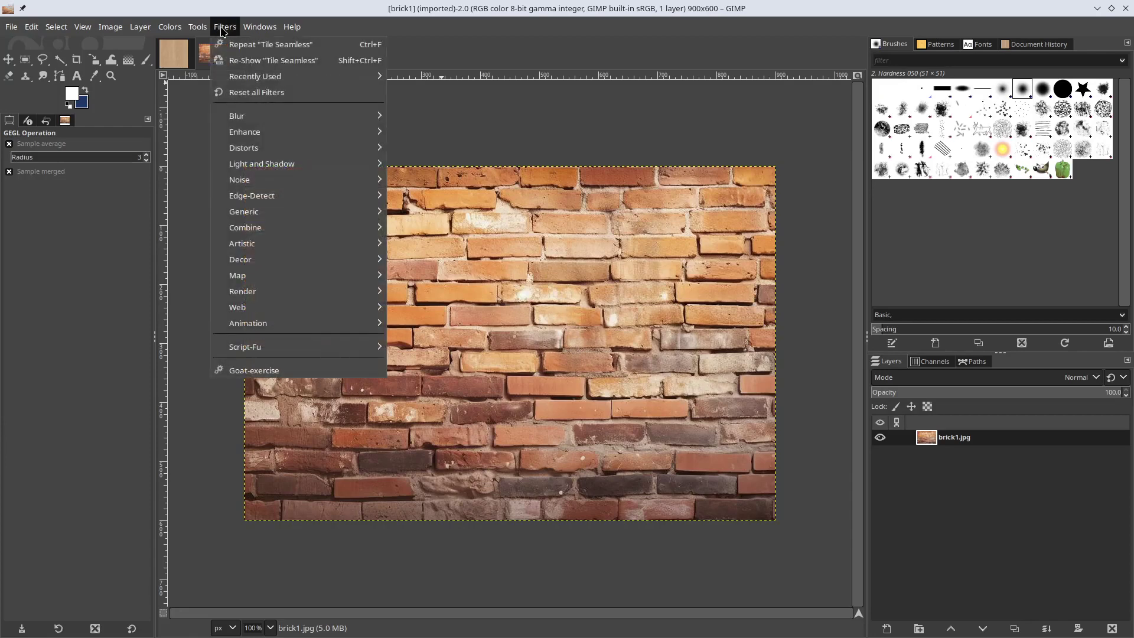
pyautogui.moveTo(245, 280)
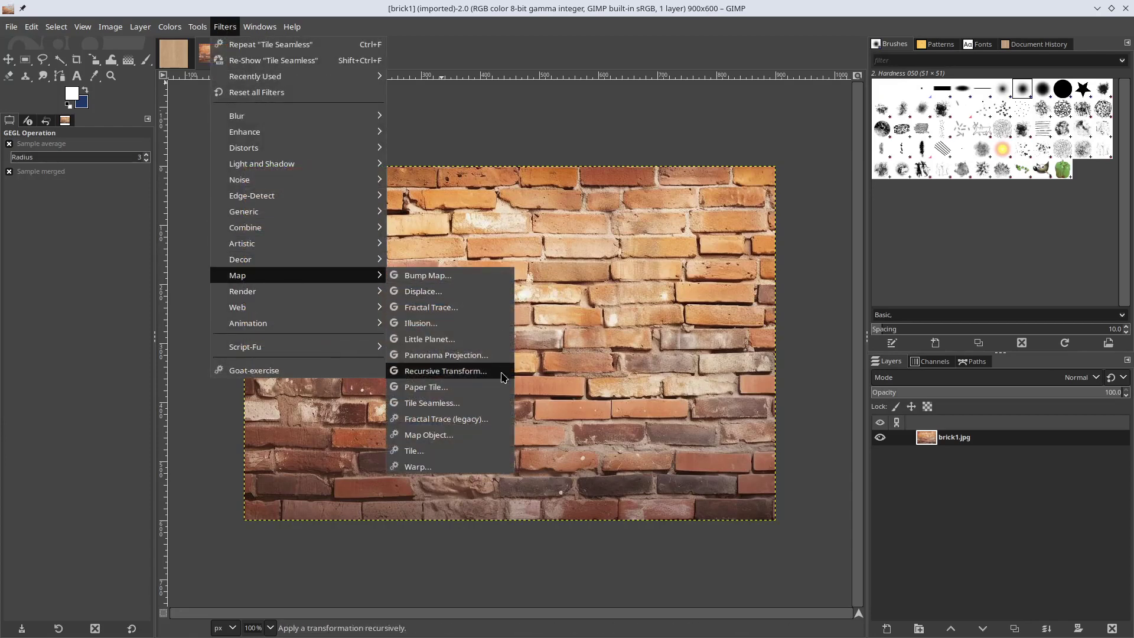
pyautogui.click(460, 401)
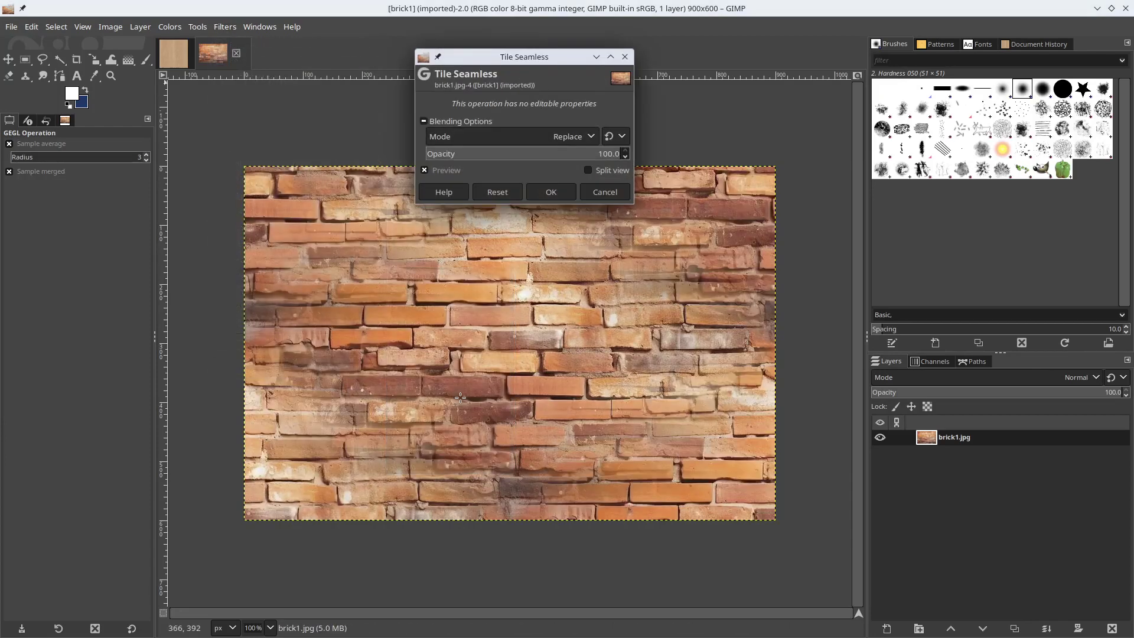
pyautogui.click(551, 192)
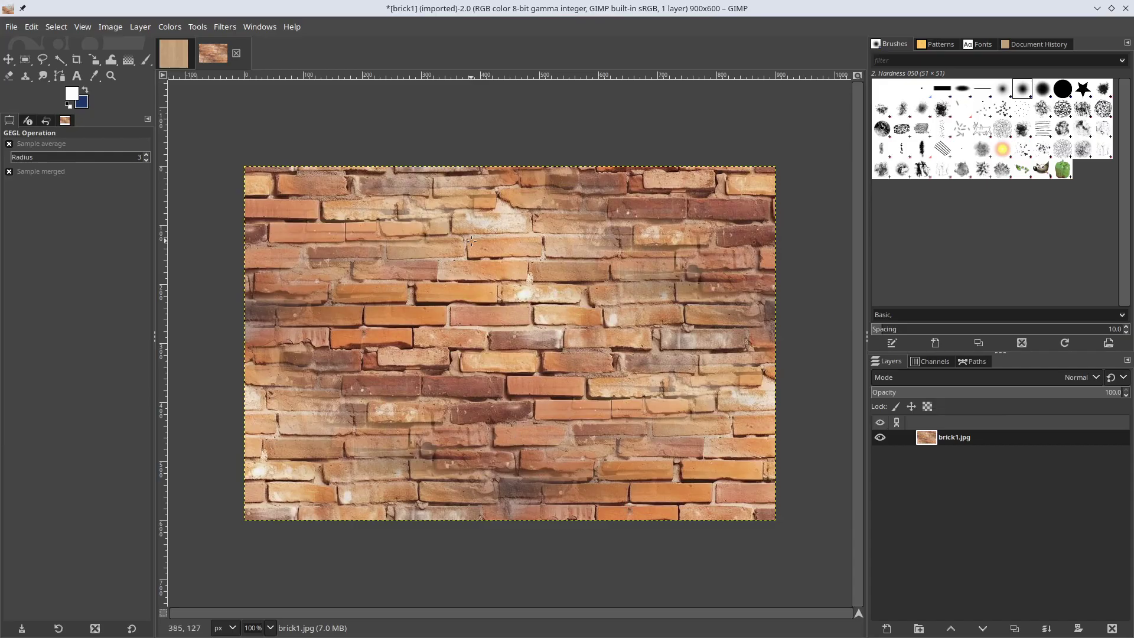
# - Export the seamless brick image as brick1b.jpg with default JPEG settings
pyautogui.click(9, 28)
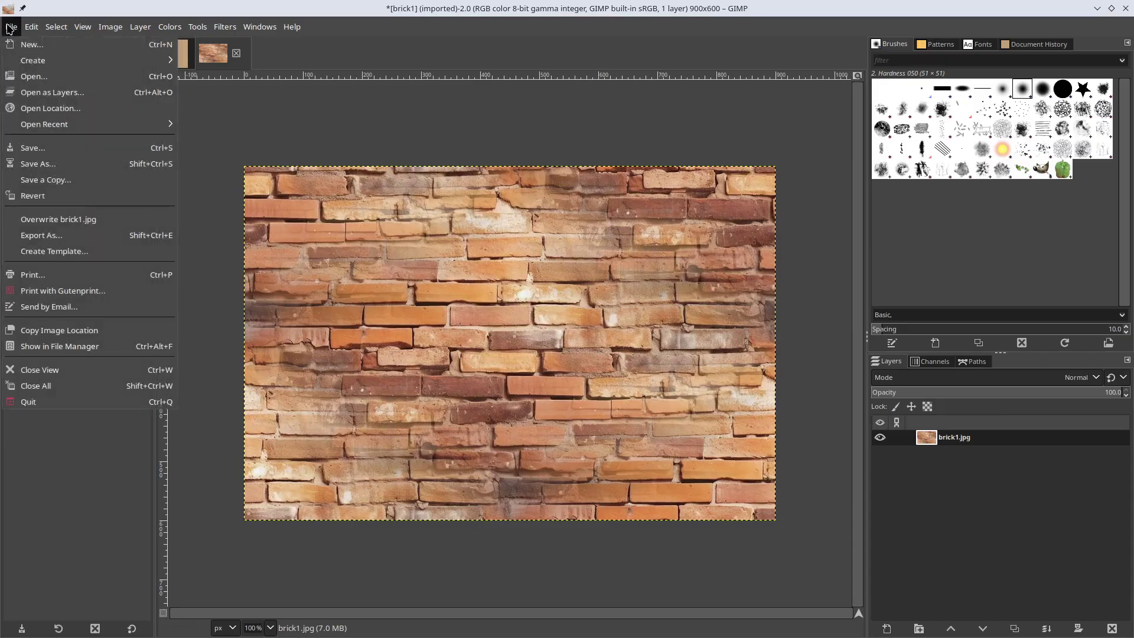
pyautogui.click(37, 239)
pyautogui.press('Right')
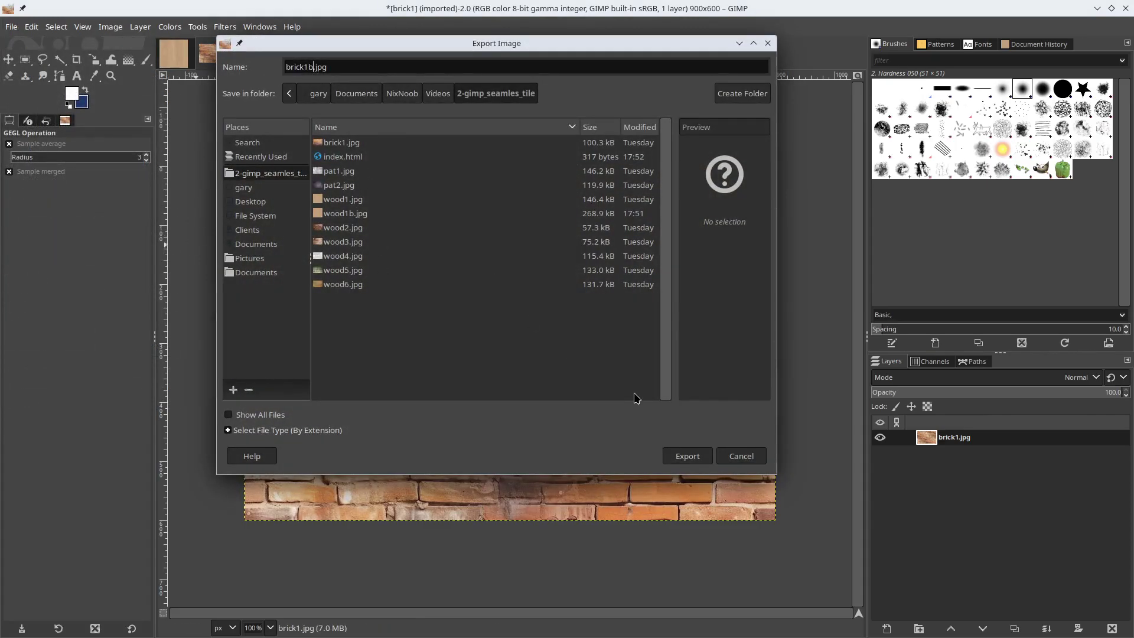
pyautogui.click(684, 461)
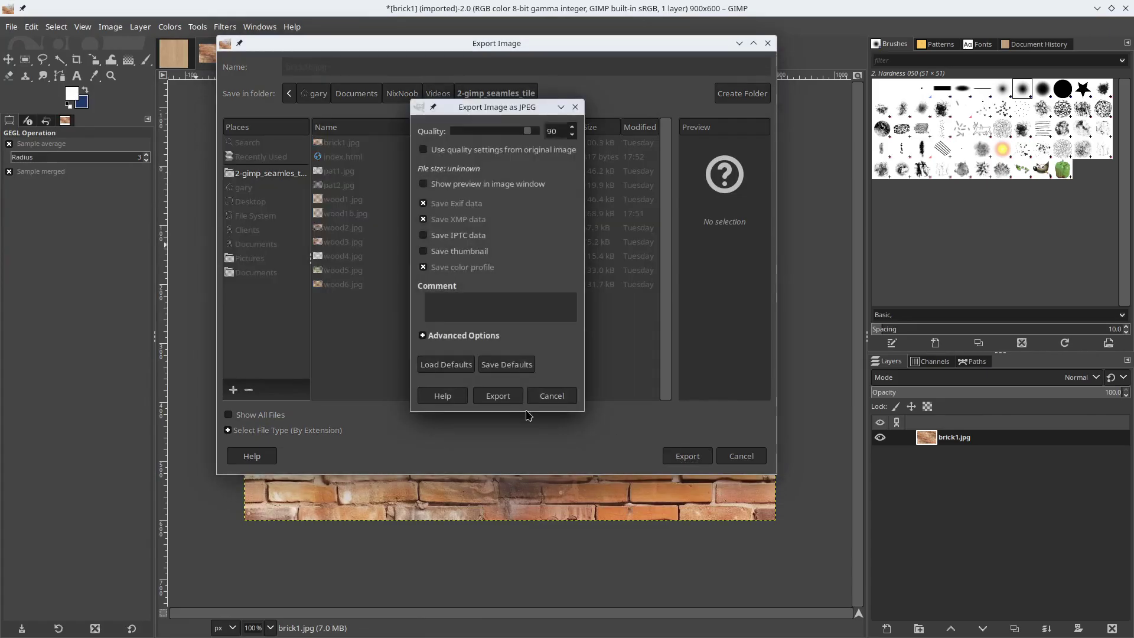
pyautogui.click(498, 394)
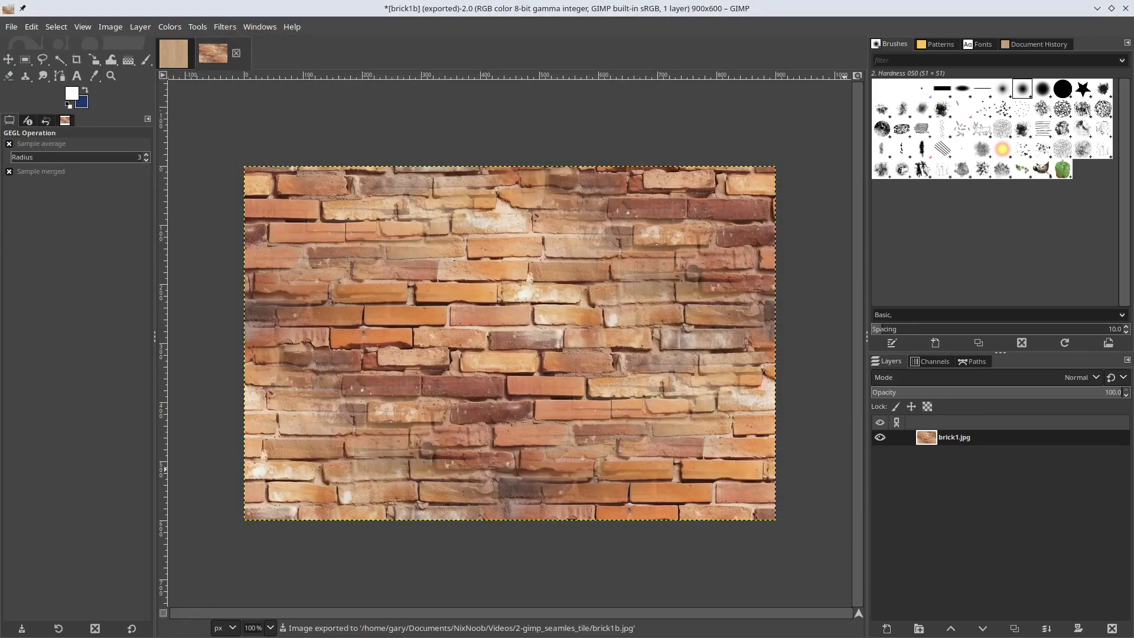
pyautogui.hotkey('alt', 'Tab')
pyautogui.click(810, 420)
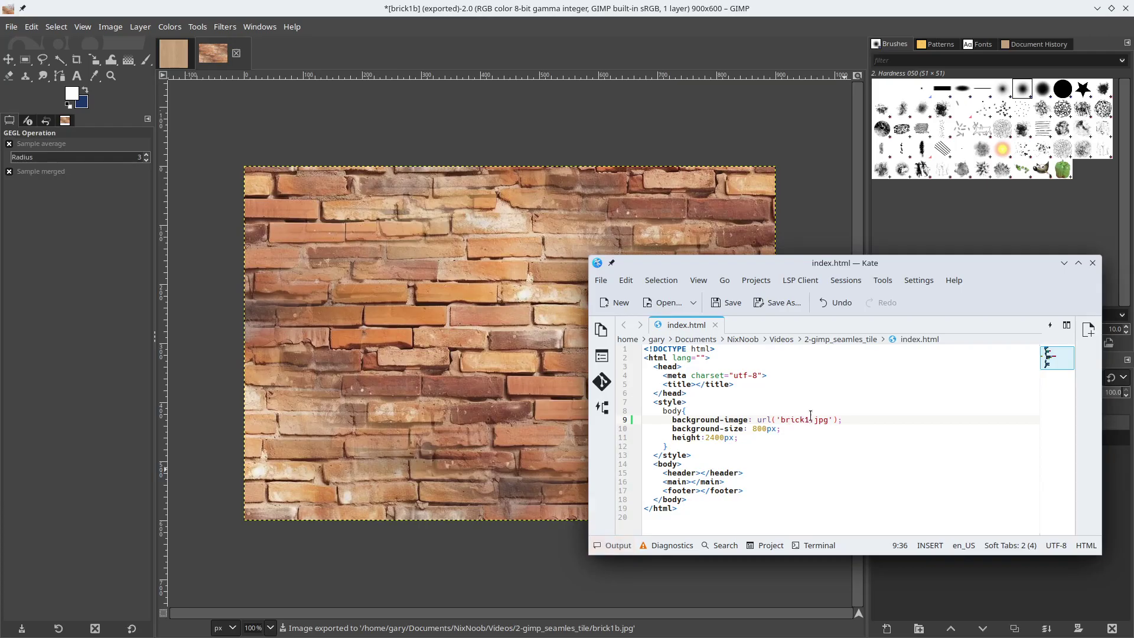
# - Change line 9's background image to brick1b.jpg and save index.html
pyautogui.write('b')
pyautogui.hotkey('ctrl', 's')
pyautogui.hotkey('alt', 'Tab')
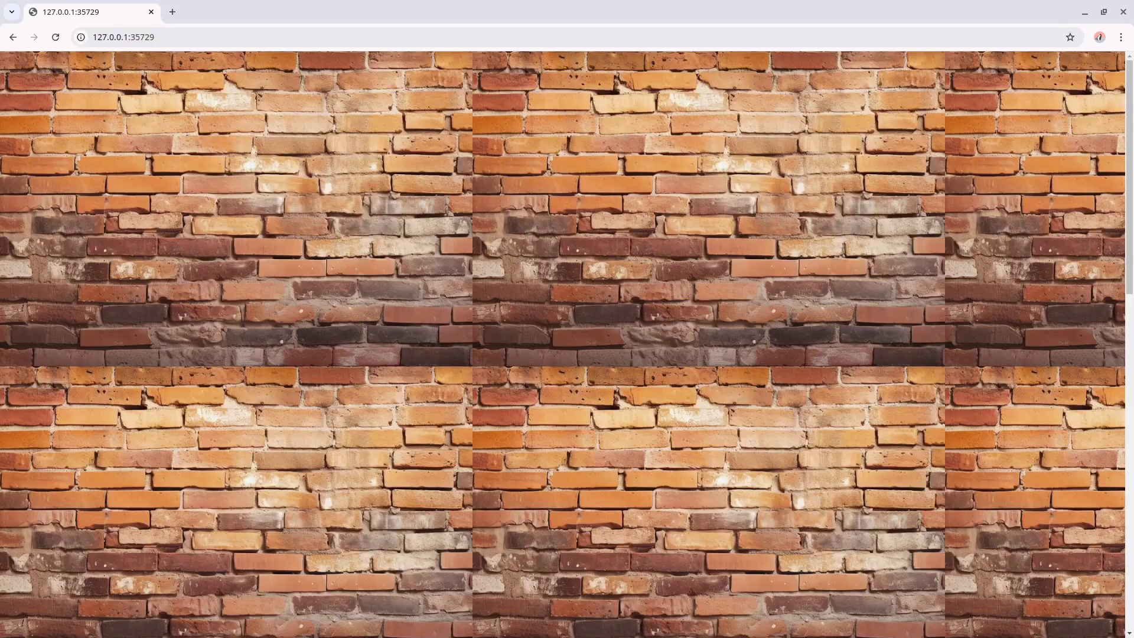
pyautogui.hotkey('alt', 'Tab')
pyautogui.click(729, 302)
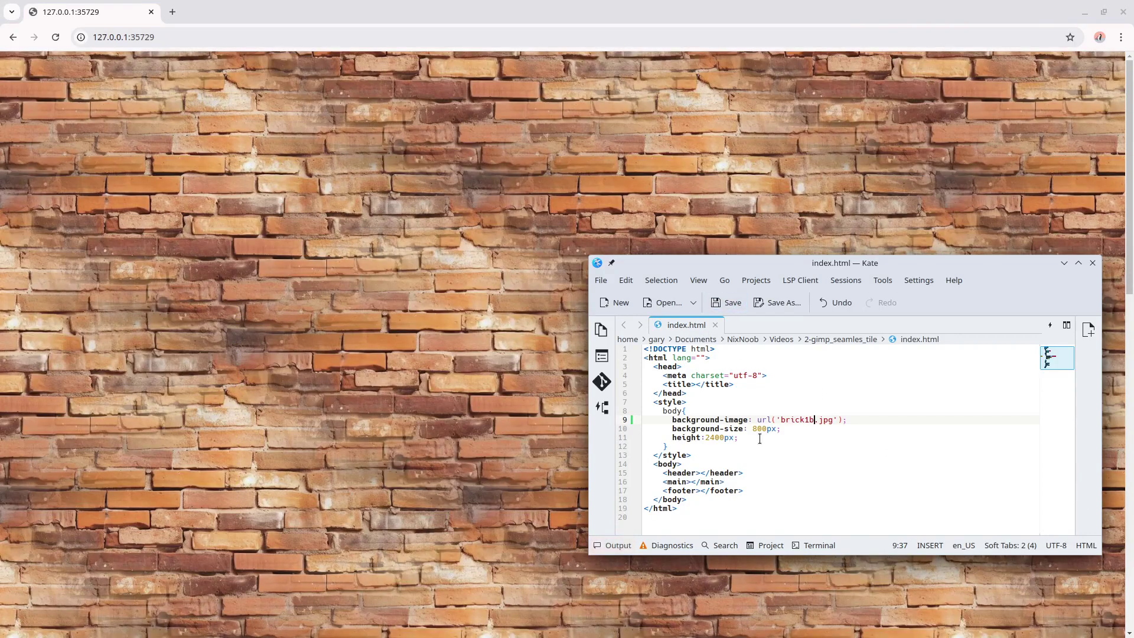
# - Scroll the Chrome preview to confirm the brick1b tiles repeat without seams
pyautogui.scroll(-5, 376, 325)
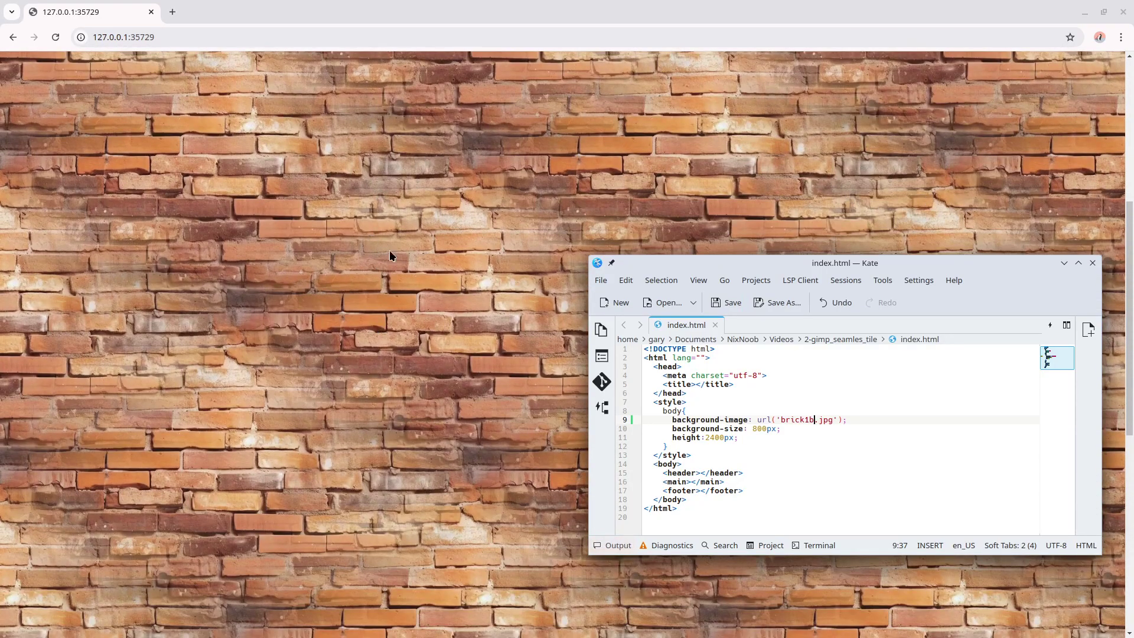
pyautogui.scroll(-5, 445, 304)
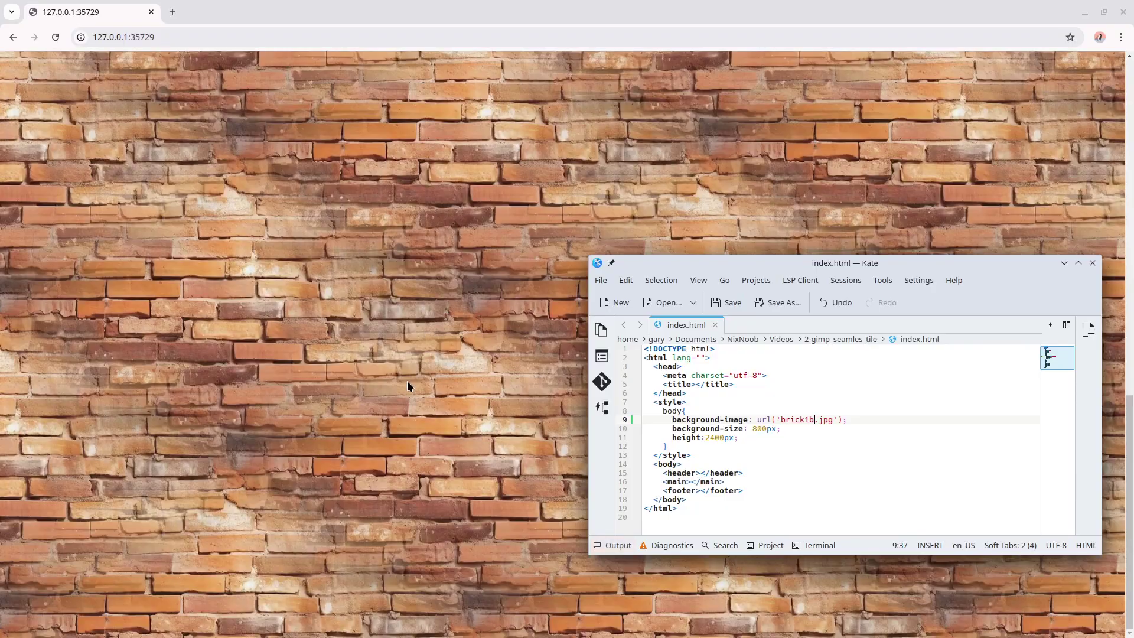
pyautogui.scroll(5, 407, 383)
pyautogui.scroll(1, 407, 387)
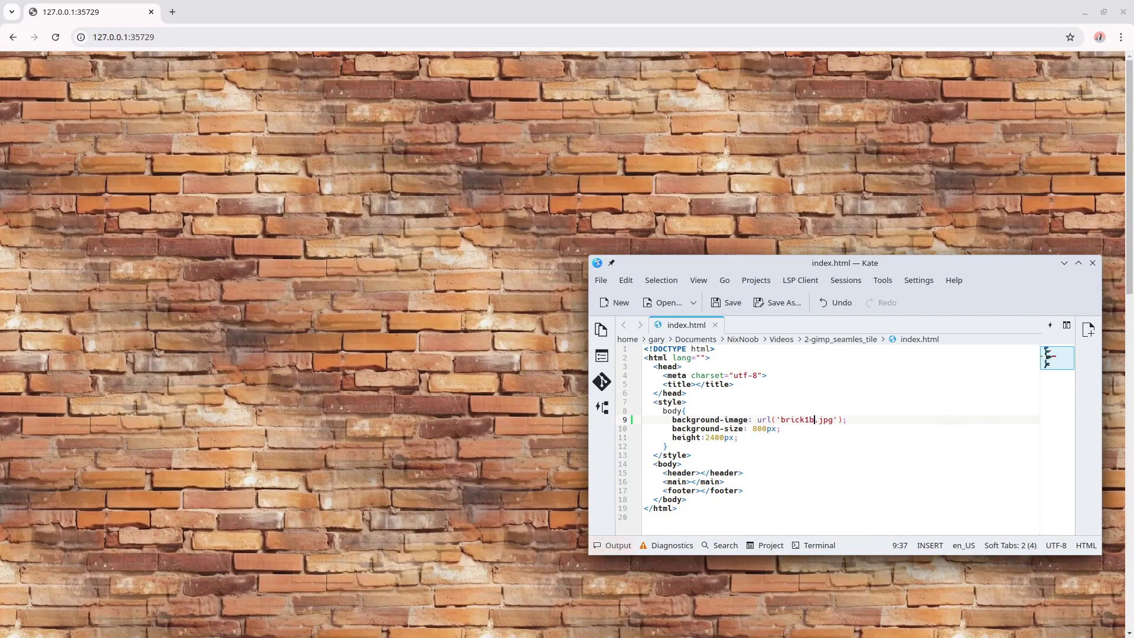
pyautogui.hotkey('alt', 'Tab')
pyautogui.hotkey('alt', 'Tab')
pyautogui.hotkey('alt', 'Tab')
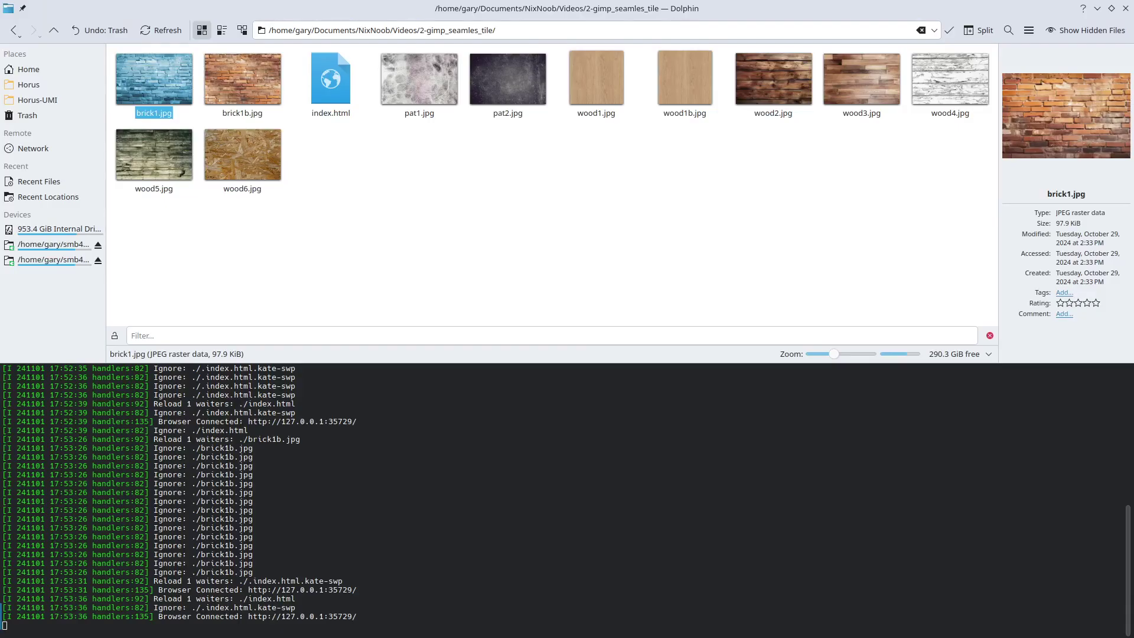
# - Replace brick1b with wood4 on line 9 and save index.html
pyautogui.hotkey('alt', 'Tab')
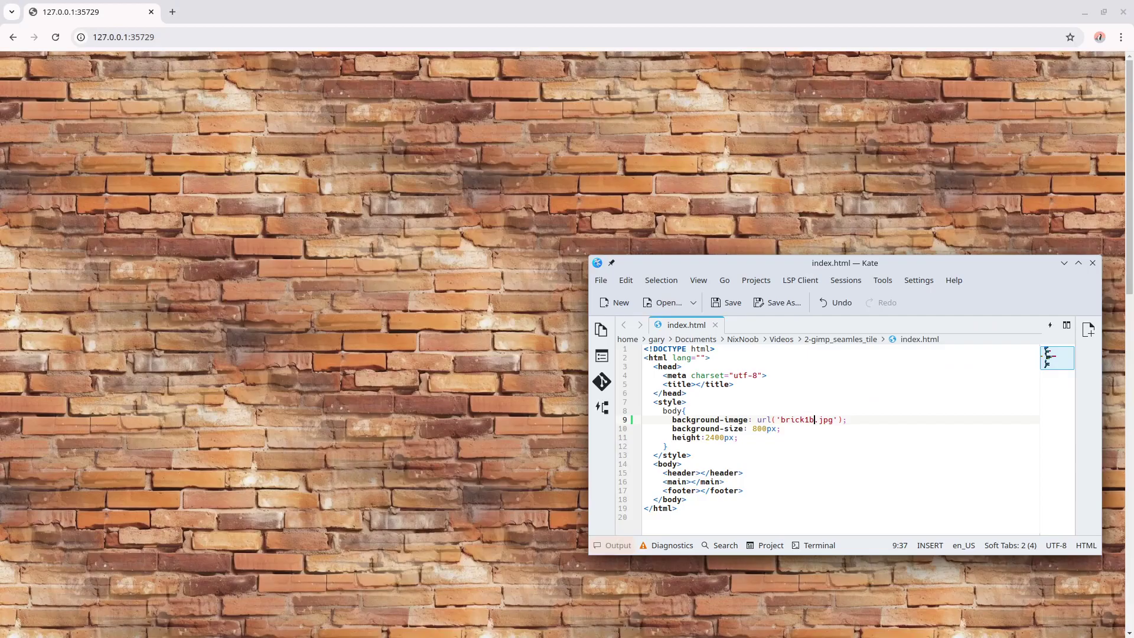
pyautogui.doubleClick(801, 420)
pyautogui.write('wood4')
pyautogui.click(733, 304)
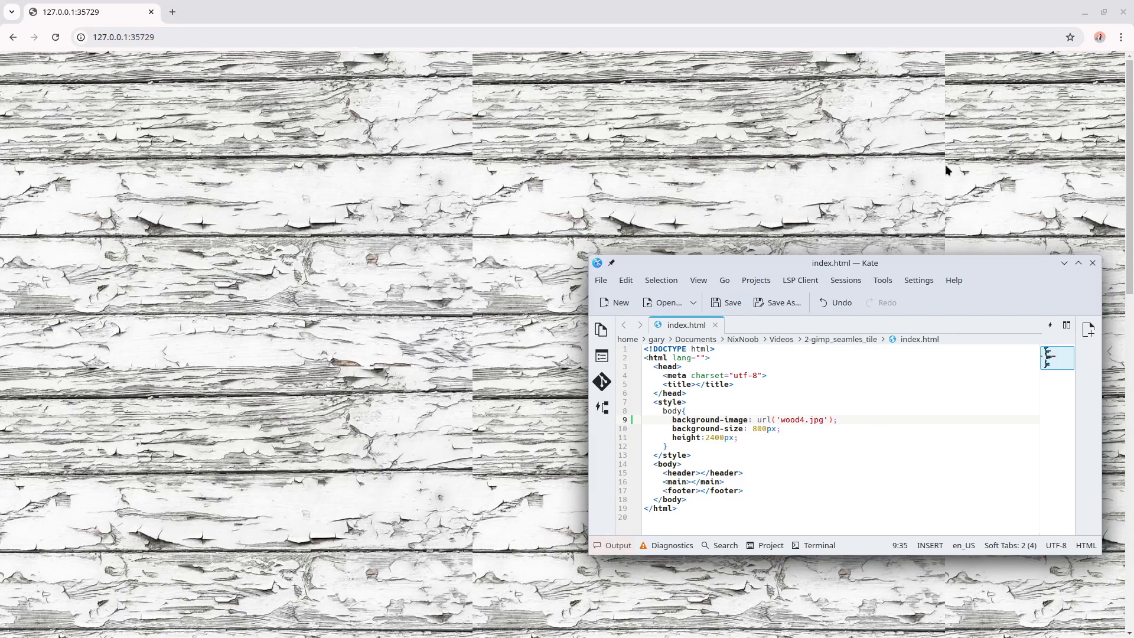
# - Scroll the preview to inspect the seamed wood4 tiling
pyautogui.scroll(-5, 509, 374)
pyautogui.scroll(-10, 510, 376)
pyautogui.scroll(-5, 509, 380)
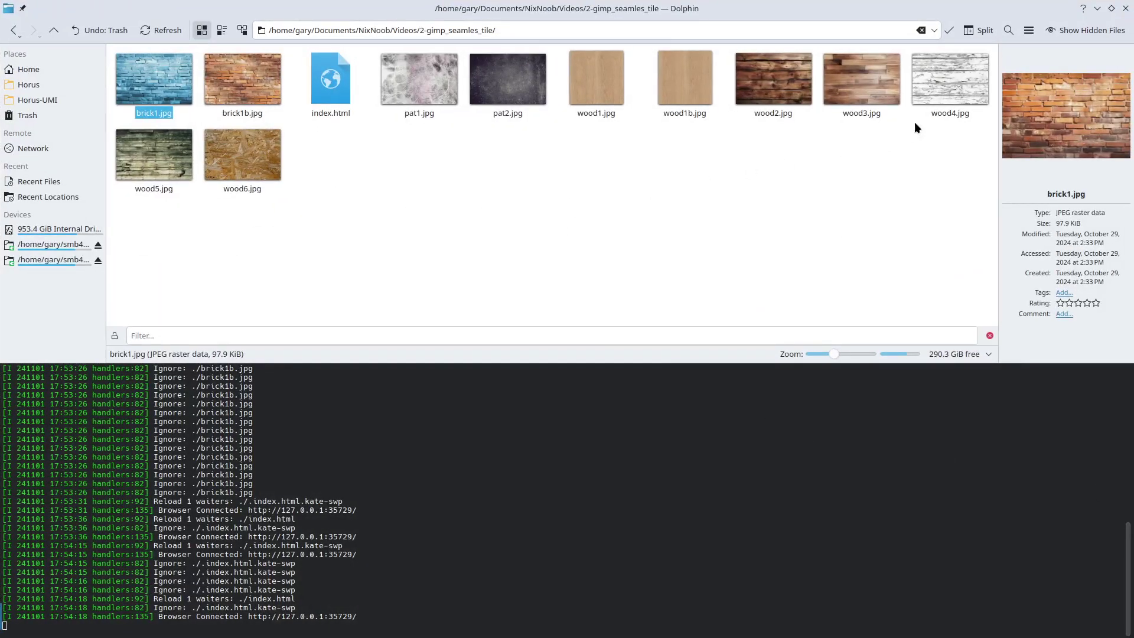
# - Open wood4.jpg in GIMP, convert to built-in sRGB, and apply Tile Seamless
pyautogui.rightClick(943, 83)
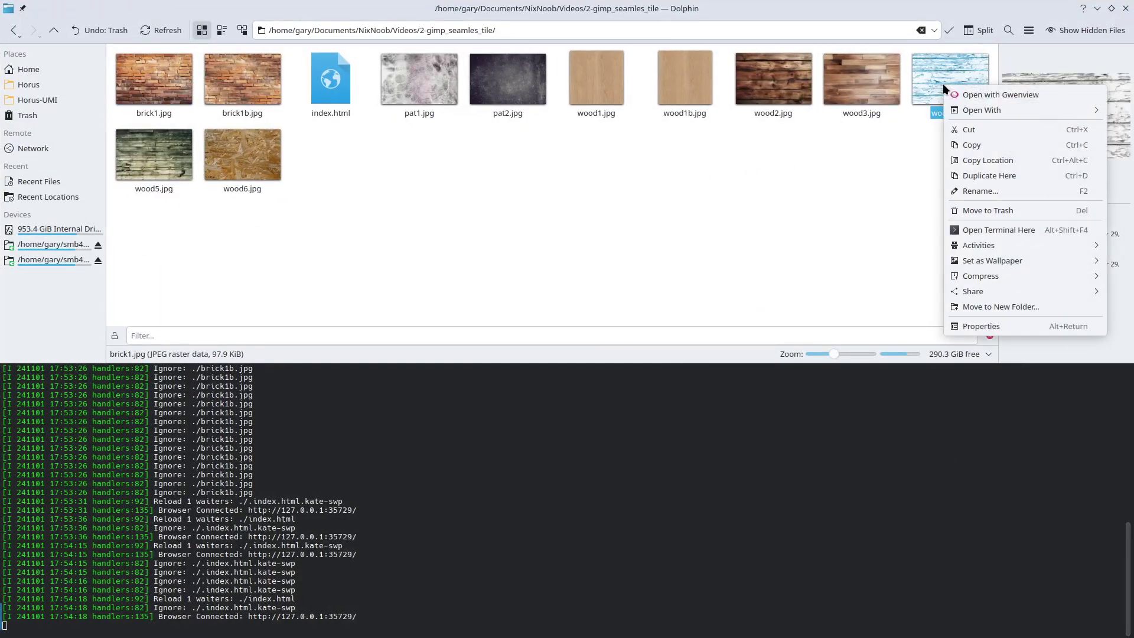
pyautogui.moveTo(975, 110)
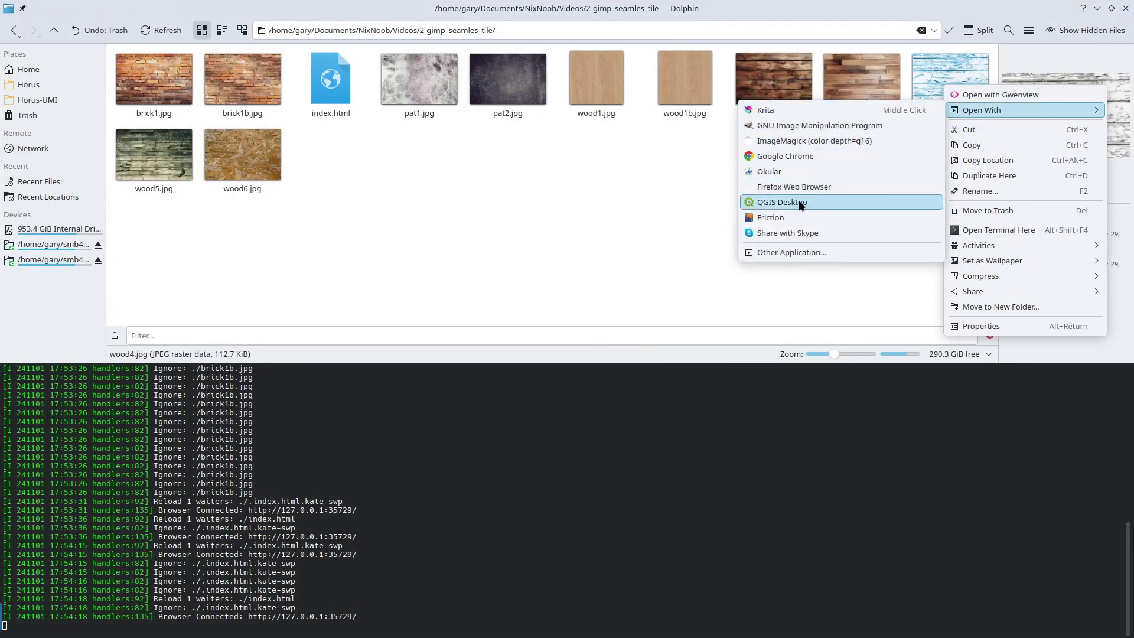
pyautogui.click(803, 126)
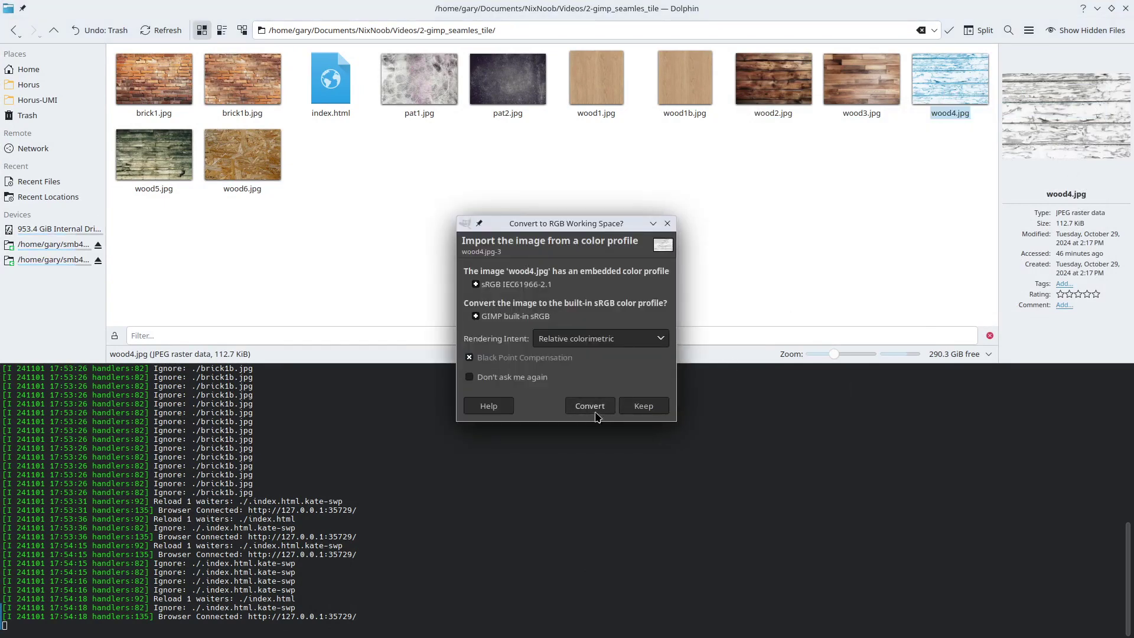
pyautogui.click(589, 406)
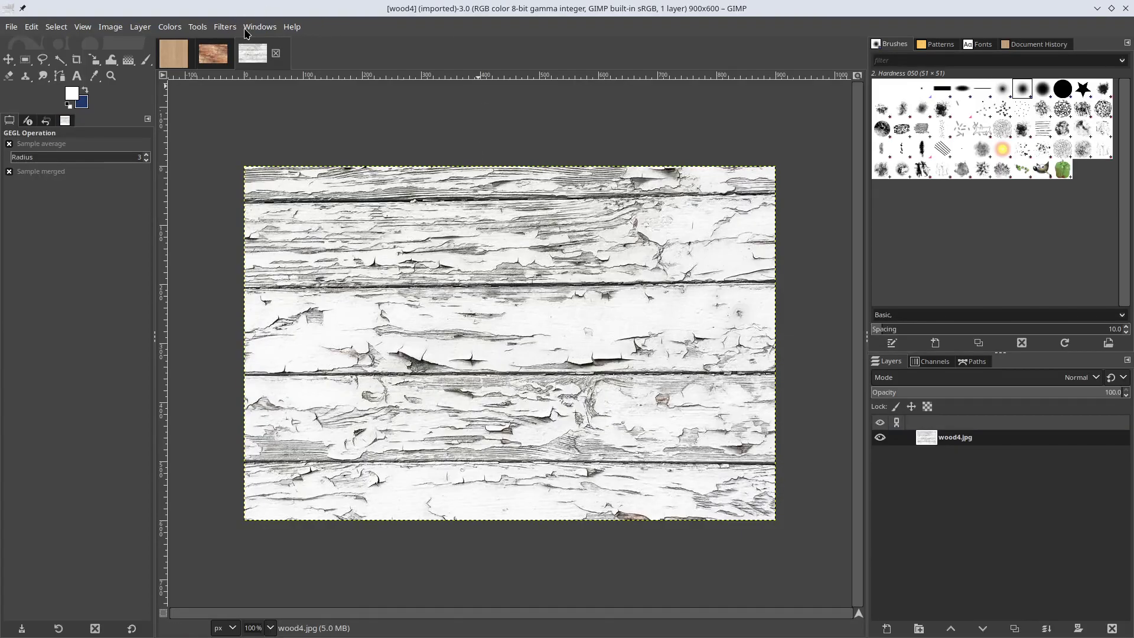
pyautogui.click(225, 27)
pyautogui.moveTo(266, 275)
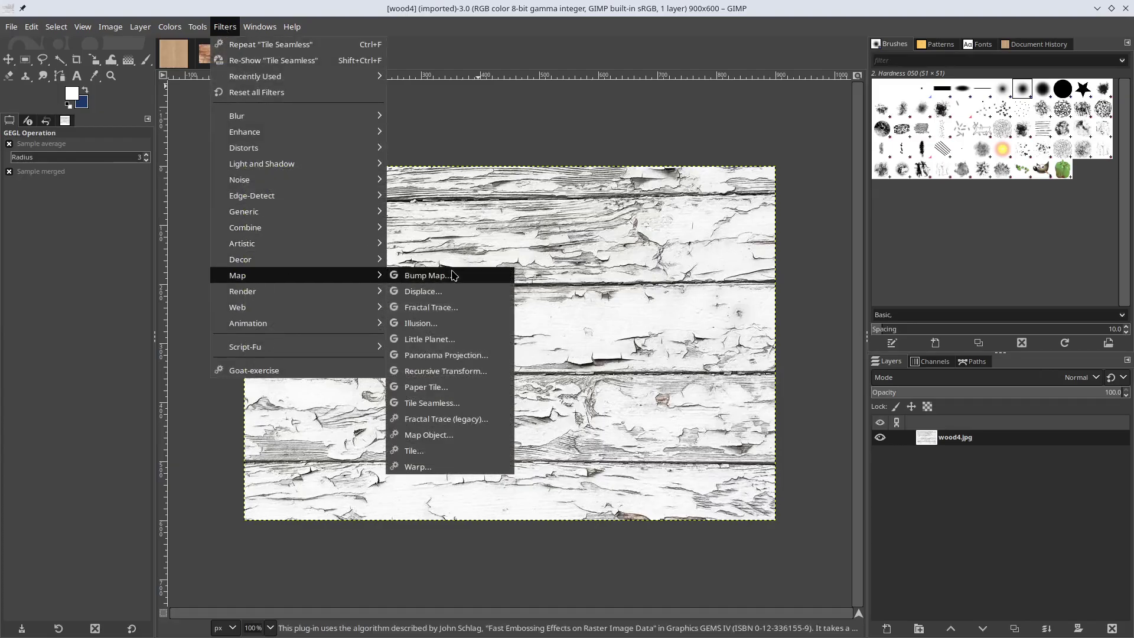
pyautogui.click(448, 404)
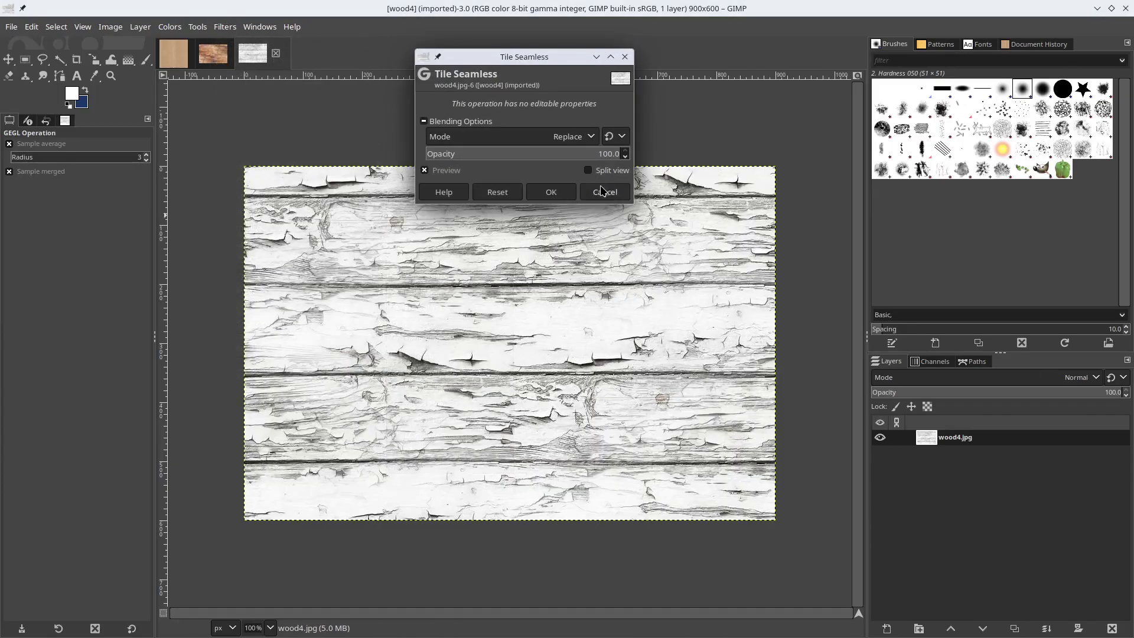
pyautogui.click(556, 192)
# - Export the seamless wood image as wood4b.jpg with default JPEG settings
pyautogui.click(7, 29)
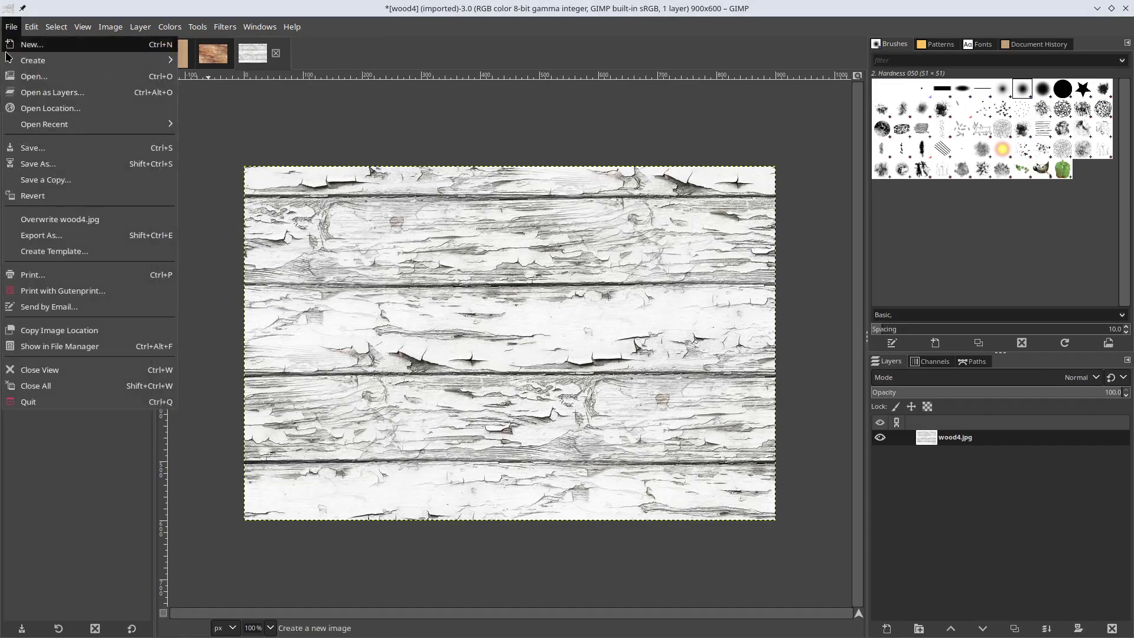
pyautogui.click(37, 235)
pyautogui.click(313, 67)
pyautogui.write('b')
pyautogui.click(672, 464)
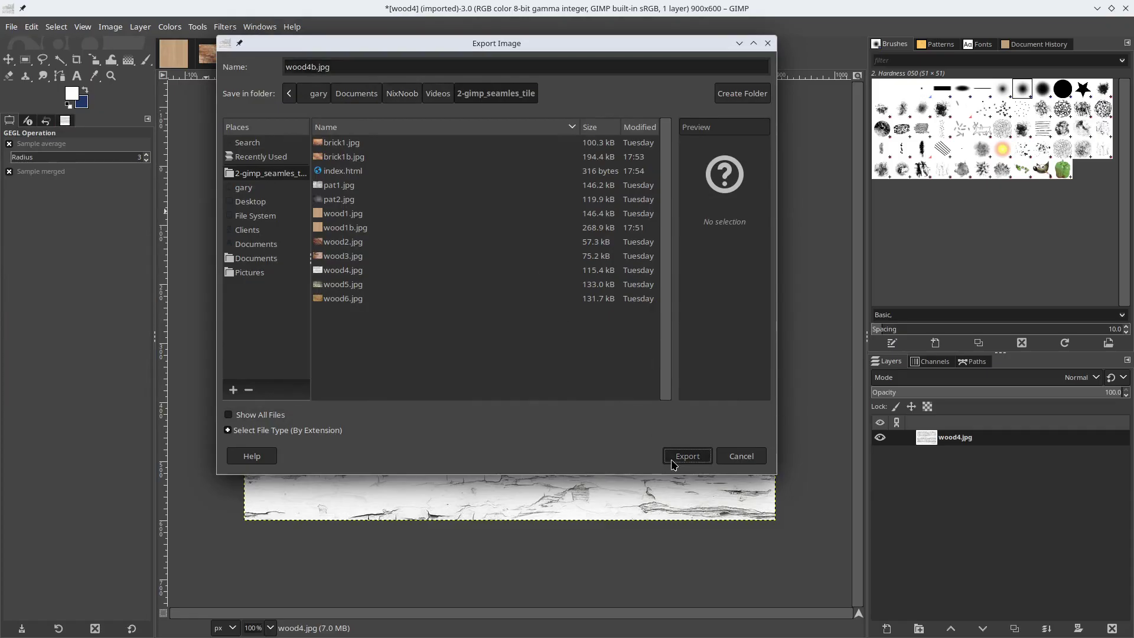
pyautogui.click(495, 396)
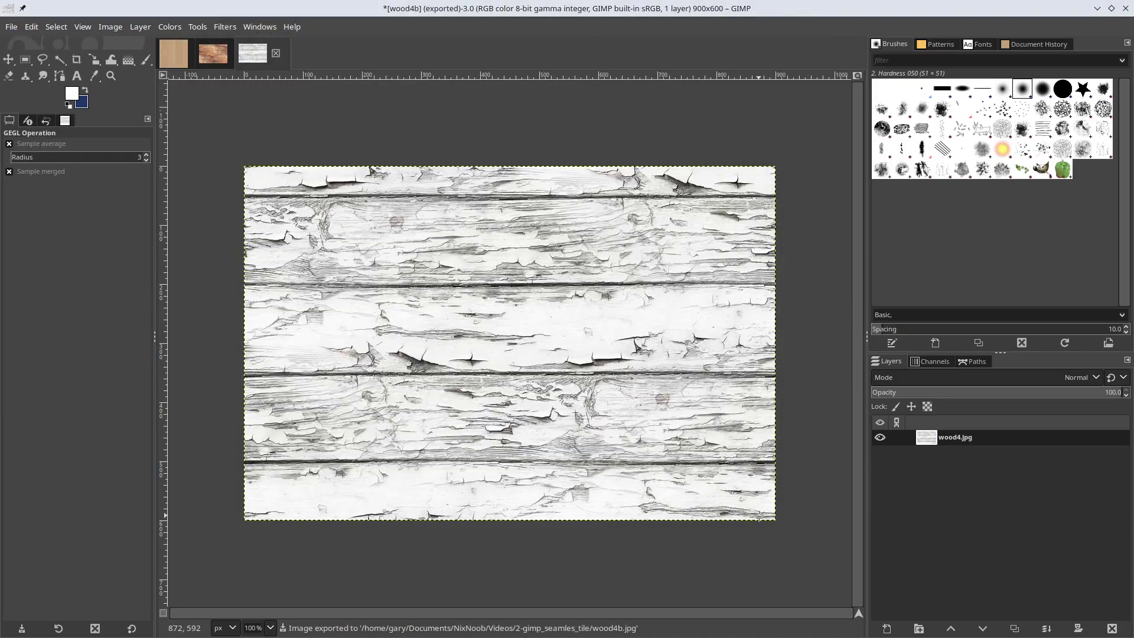
# - Change the page background in index.html to wood4b.jpg and save it
pyautogui.hotkey('alt', 'Tab')
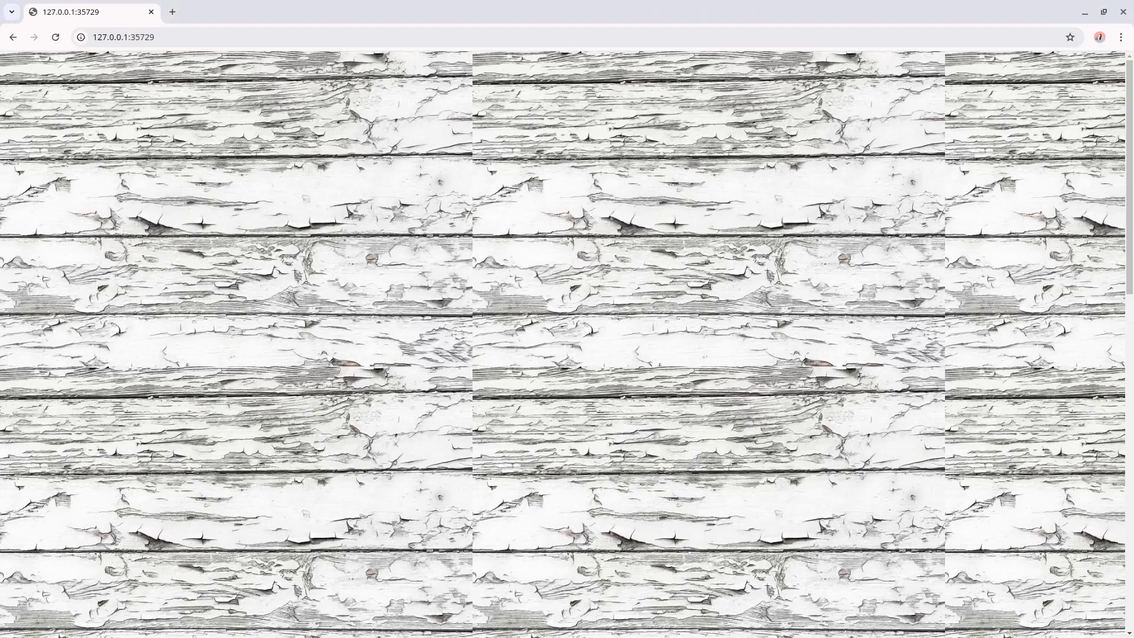
pyautogui.hotkey('alt', 'Tab')
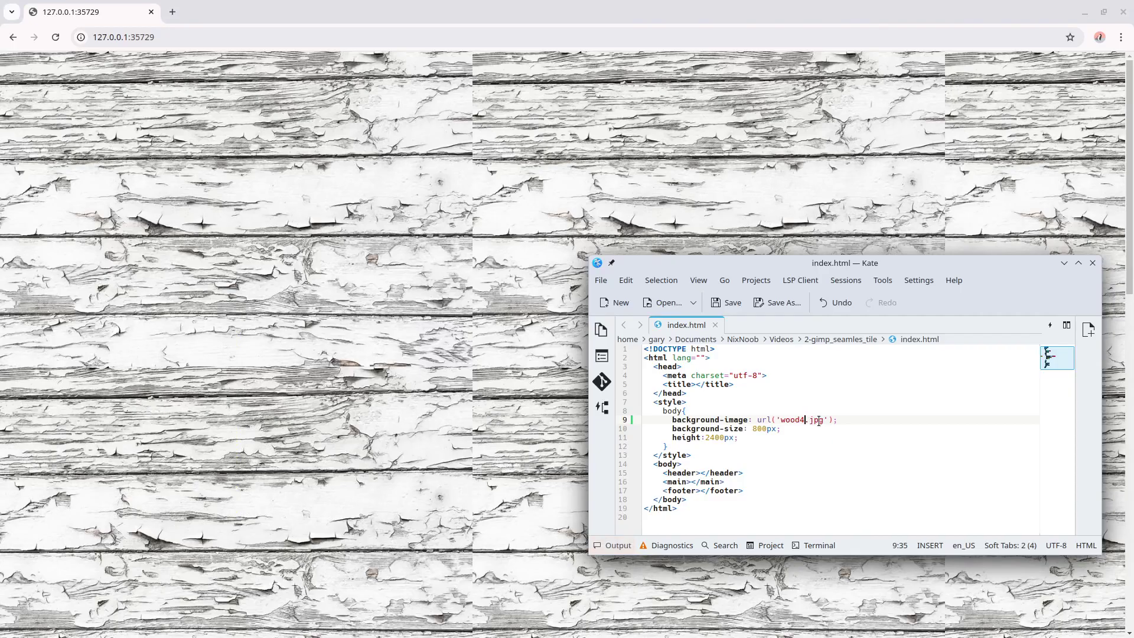
pyautogui.write('b')
pyautogui.click(717, 310)
pyautogui.click(719, 310)
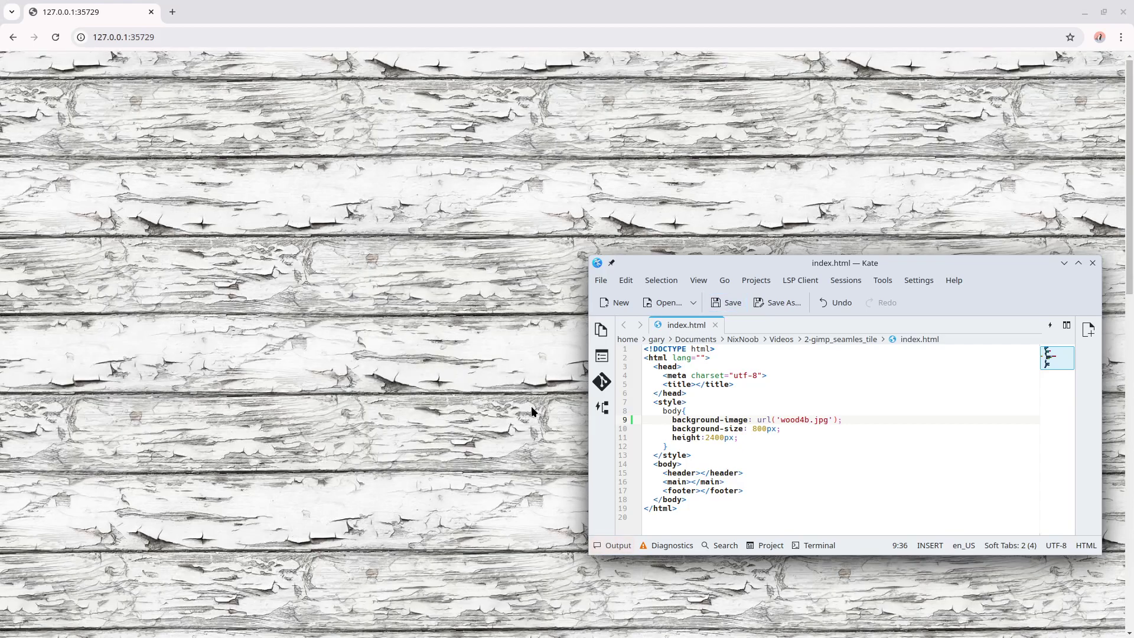
# - Scroll the browser page with Kate minimized to check the wood4b.jpg tiling, then return to Dolphin
pyautogui.scroll(-5, 532, 412)
pyautogui.scroll(5, 531, 412)
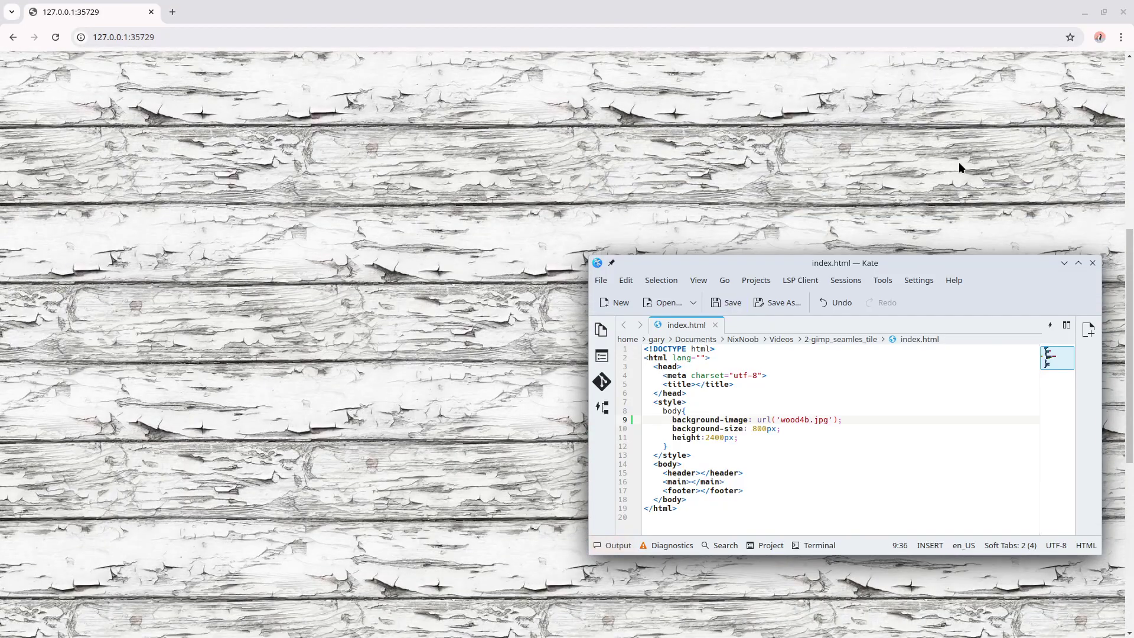
pyautogui.scroll(-3, 421, 269)
pyautogui.scroll(3, 421, 272)
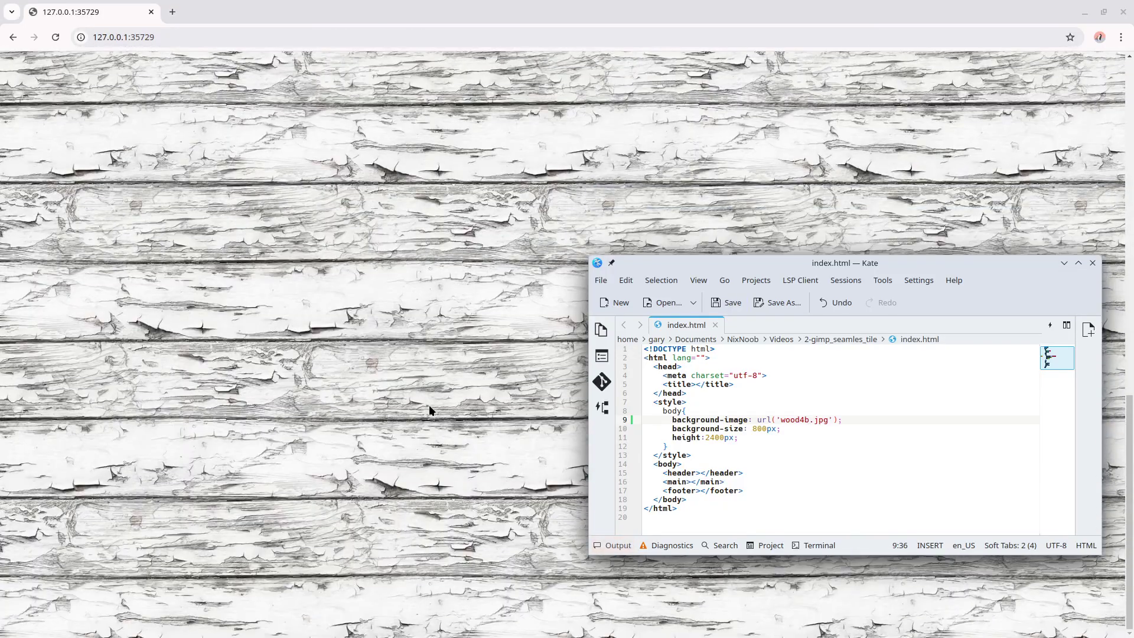
pyautogui.scroll(2, 427, 451)
pyautogui.scroll(5, 429, 456)
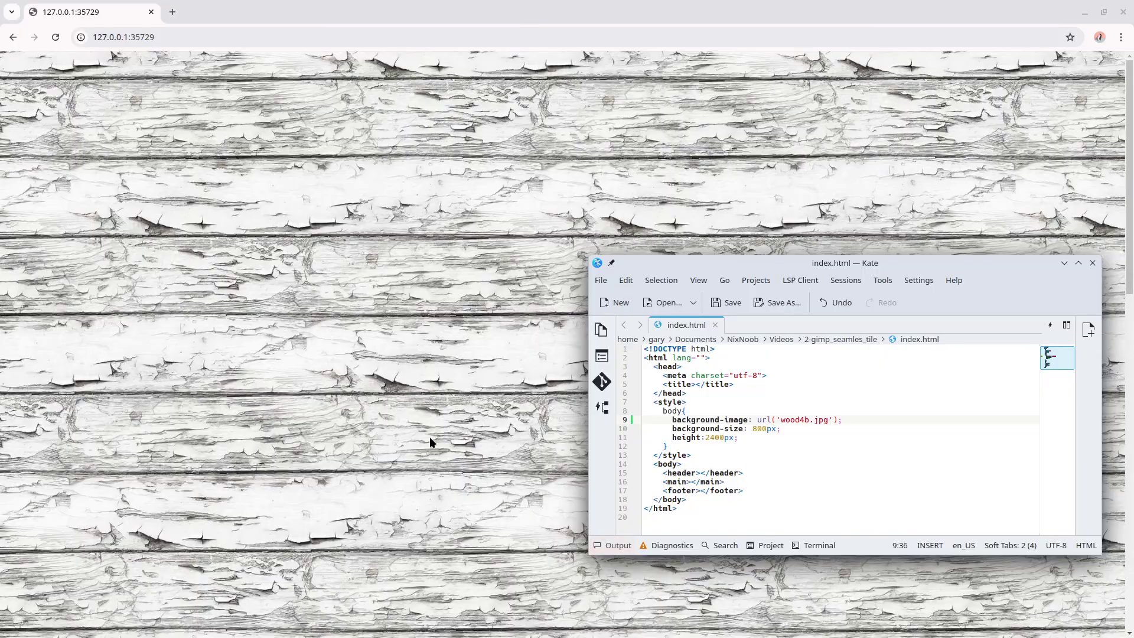
pyautogui.click(1065, 263)
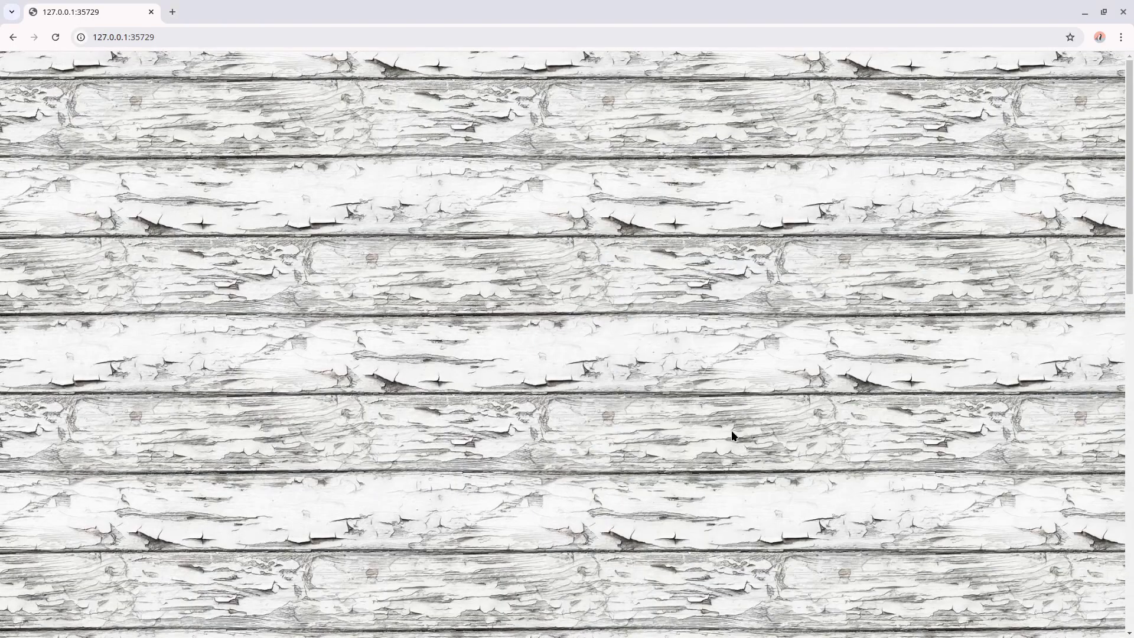
pyautogui.scroll(-5, 732, 431)
pyautogui.scroll(5, 731, 434)
pyautogui.hotkey('alt', 'Tab')
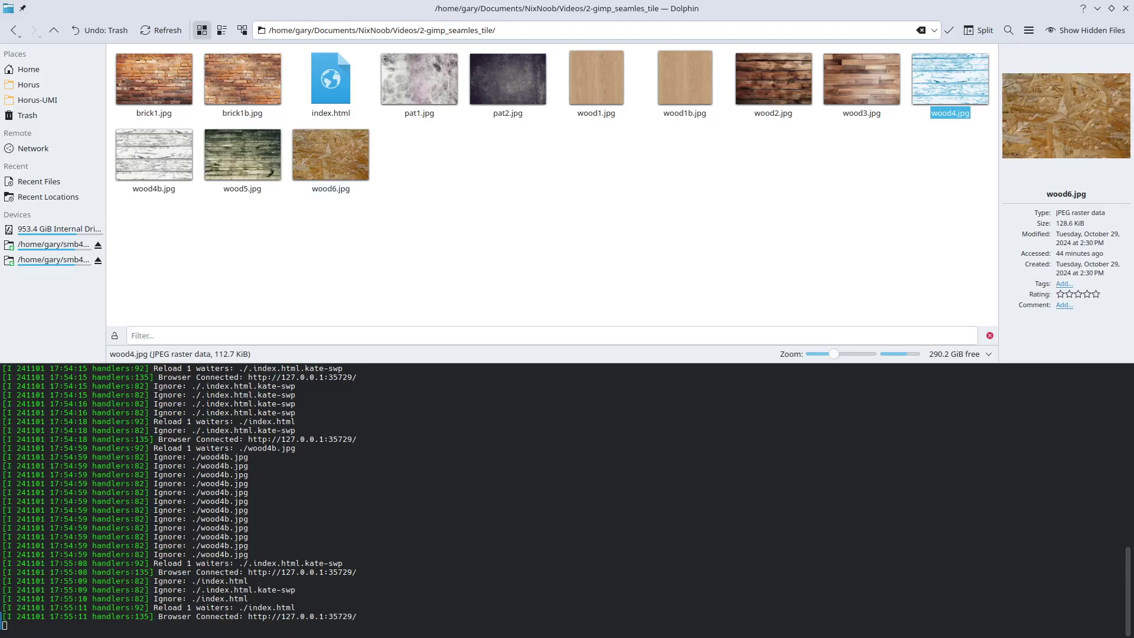
# - Point the background at wood6.jpg, save, and scroll the browser to see the OSB seams
pyautogui.hotkey('alt', 'Tab')
pyautogui.hotkey('alt', 'Tab')
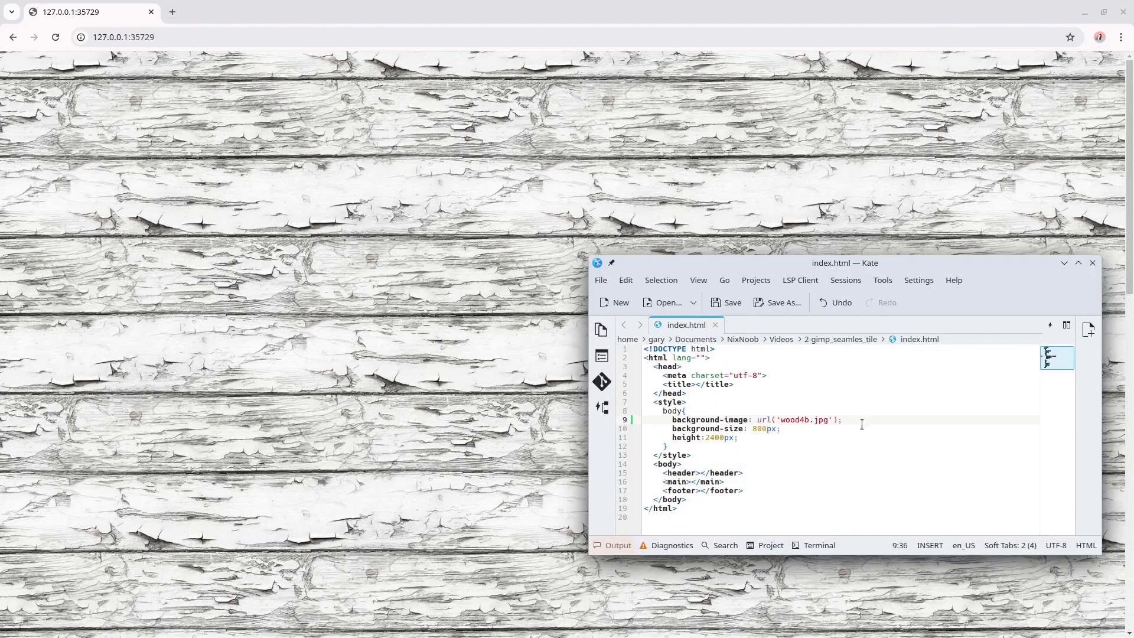
pyautogui.press('BackSpace')
pyautogui.press('BackSpace')
pyautogui.write('6')
pyautogui.hotkey('ctrl', 's')
pyautogui.click(725, 302)
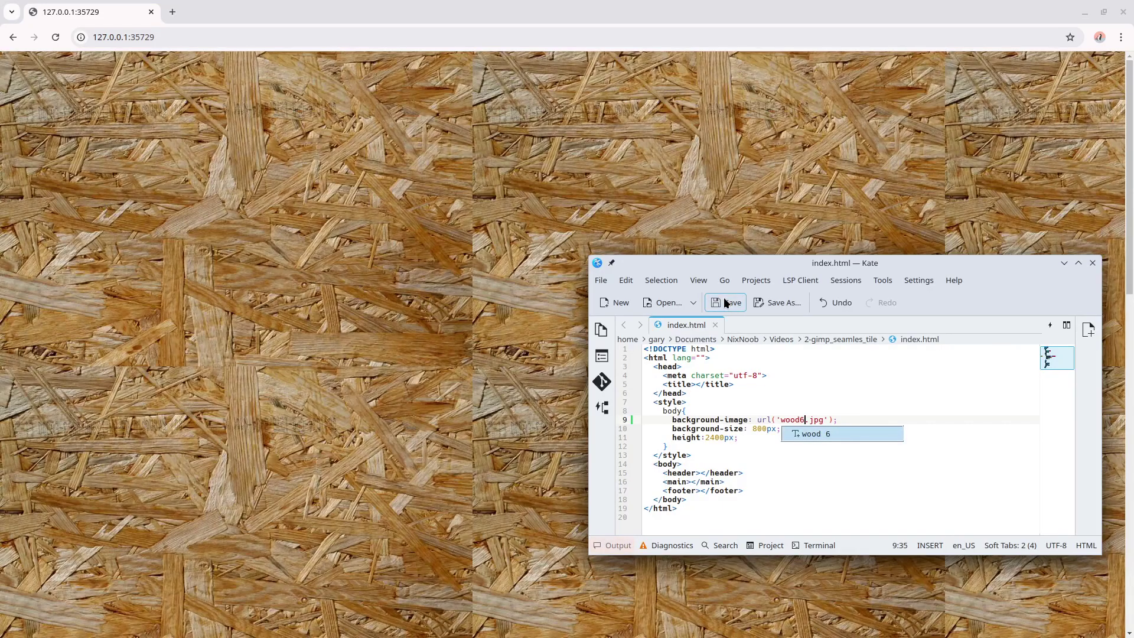
pyautogui.click(1064, 263)
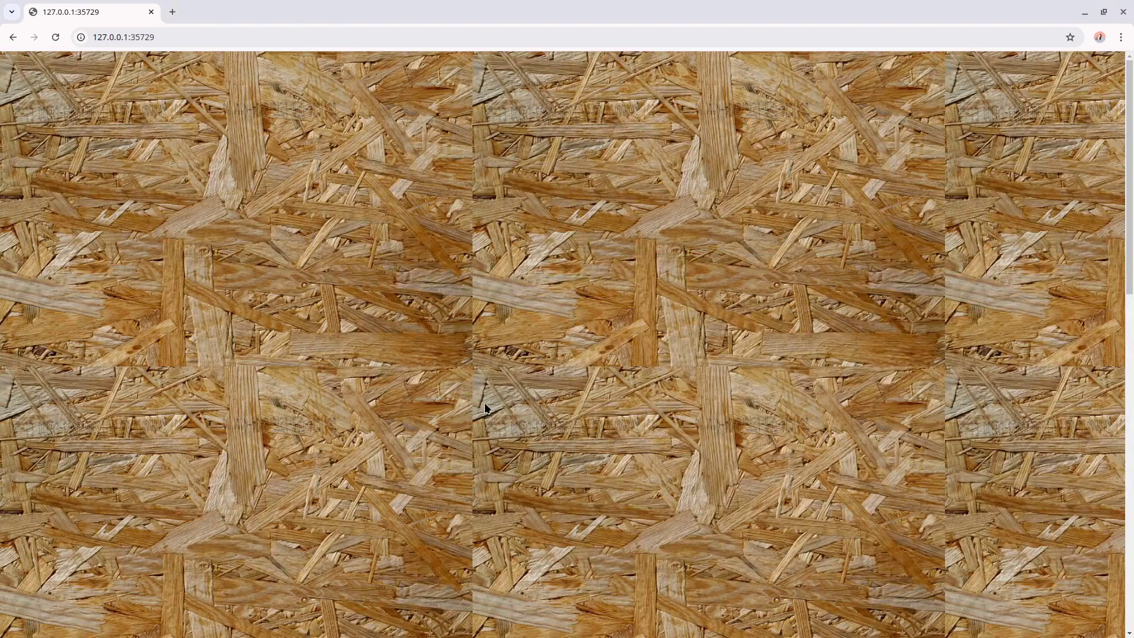
pyautogui.scroll(-5, 487, 386)
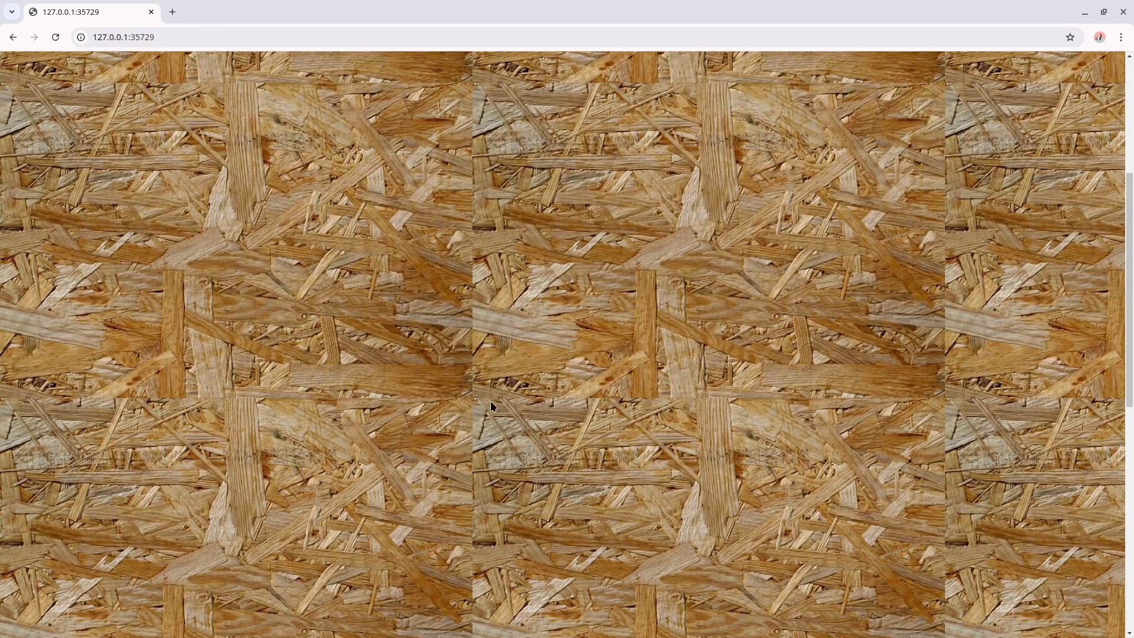
pyautogui.scroll(5, 491, 403)
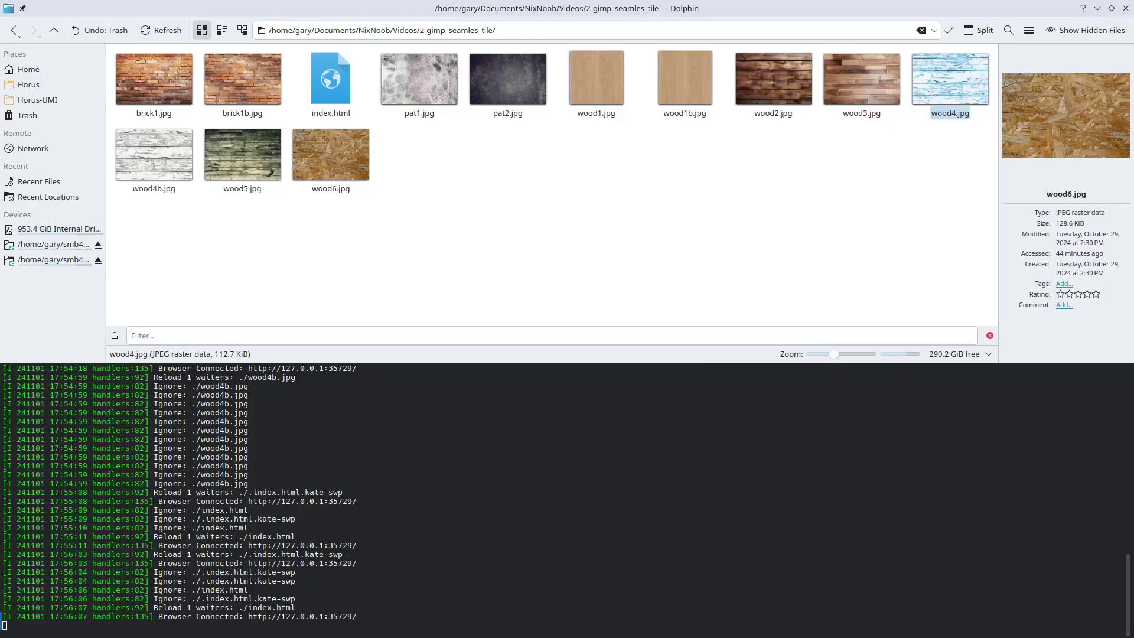
# - Open wood6.jpg in GIMP and apply Filters > Map > Tile Seamless
pyautogui.rightClick(332, 157)
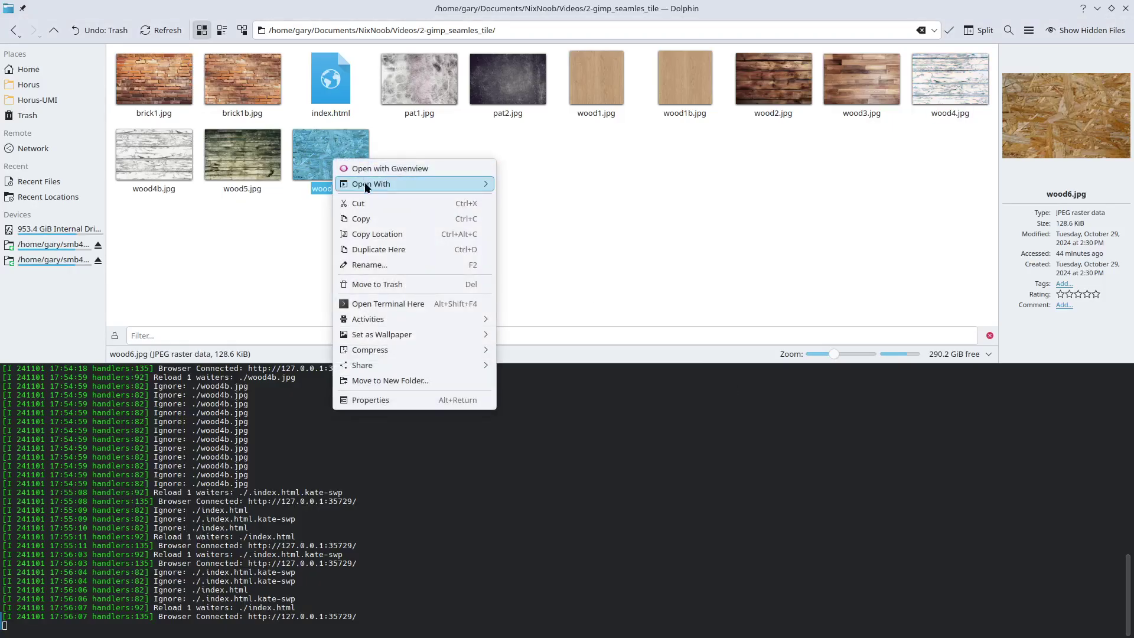
pyautogui.moveTo(367, 183)
pyautogui.click(601, 195)
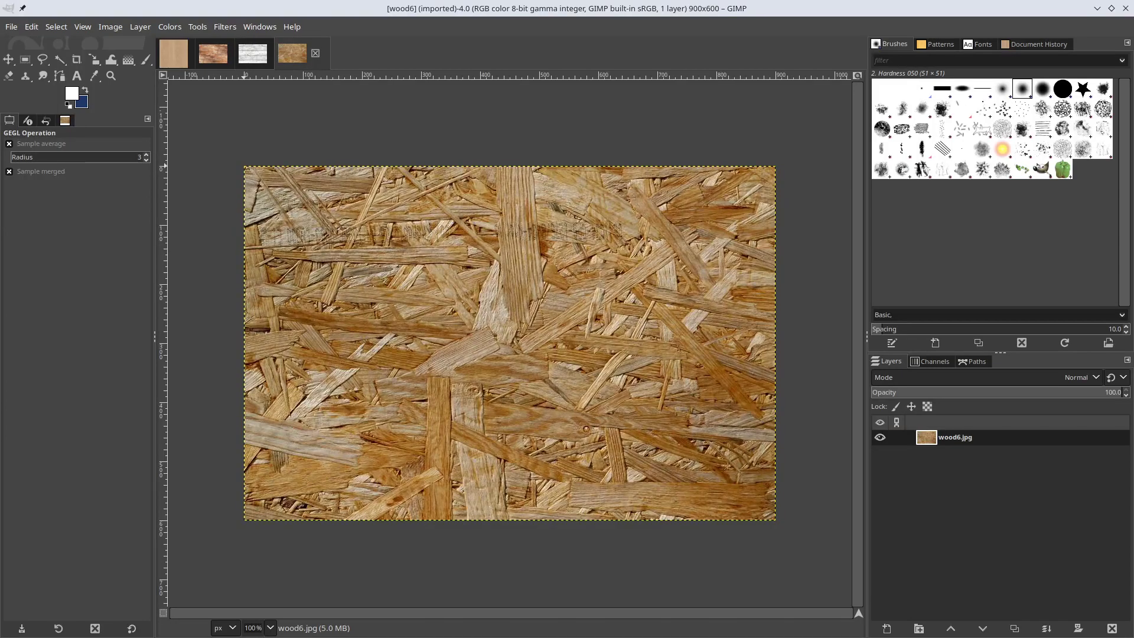
pyautogui.click(225, 26)
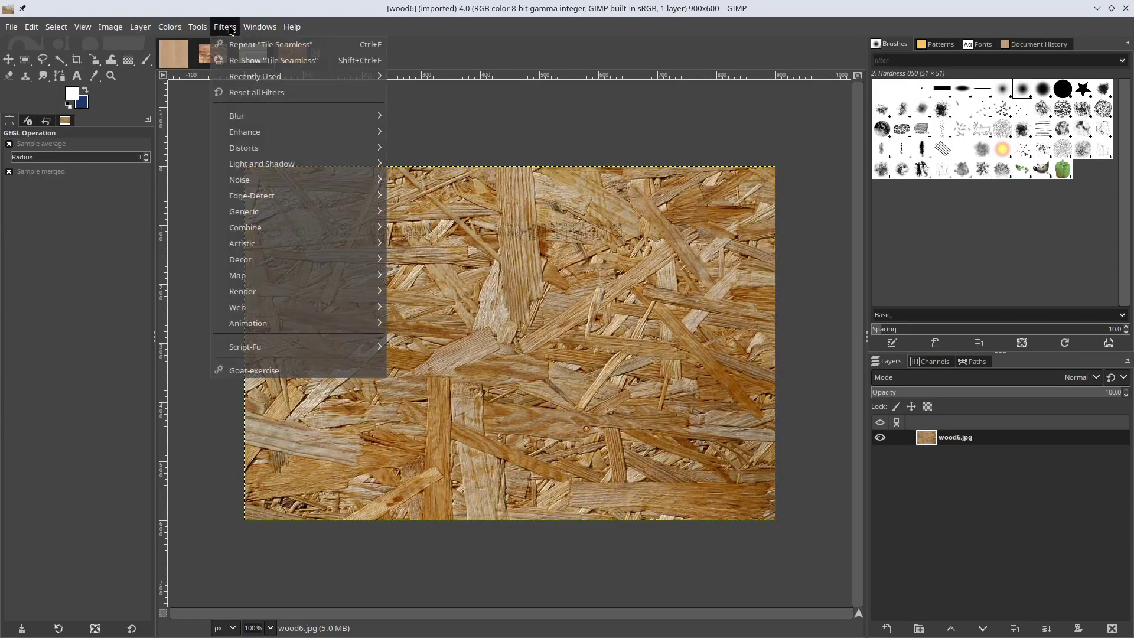
pyautogui.moveTo(254, 276)
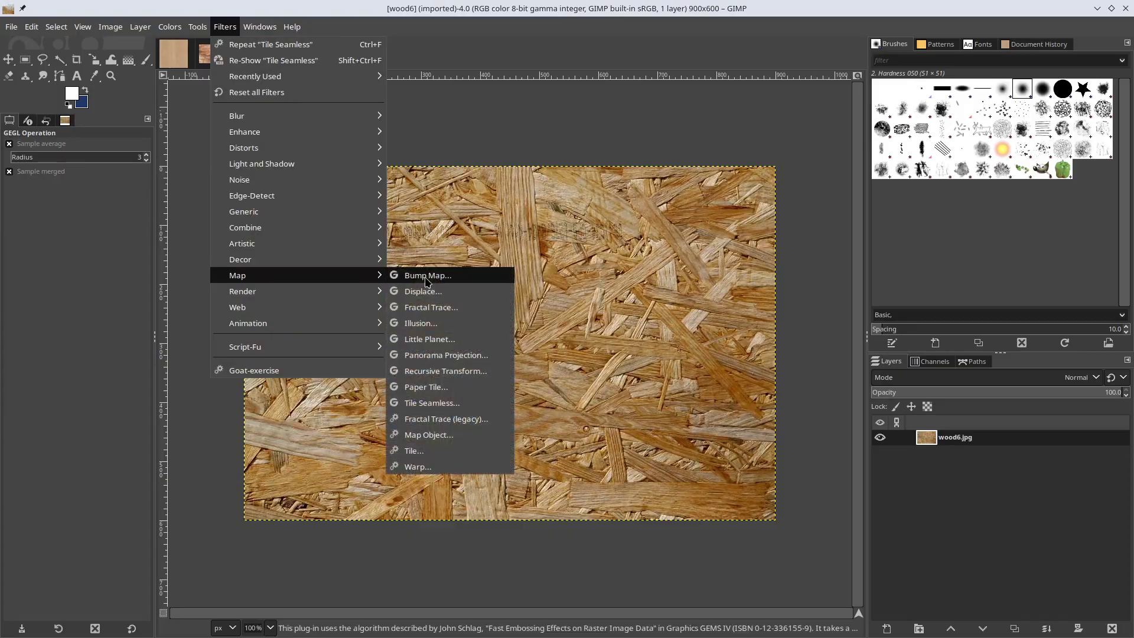
pyautogui.click(448, 403)
pyautogui.click(553, 192)
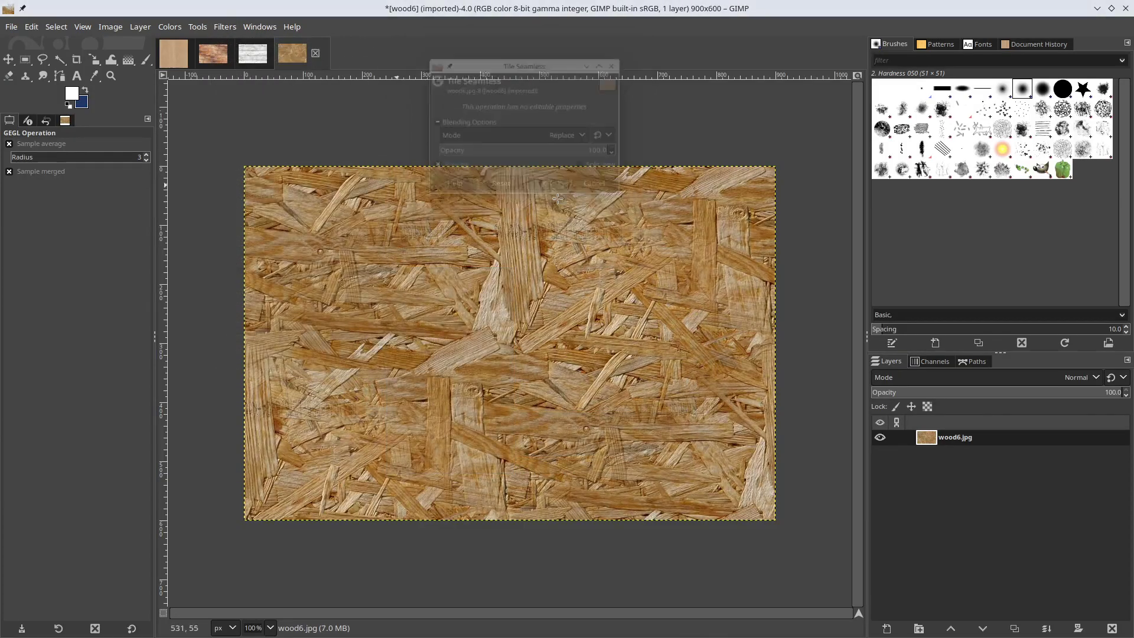
# - Export the seamless image as wood6b.jpg with the default JPEG settings
pyautogui.click(11, 27)
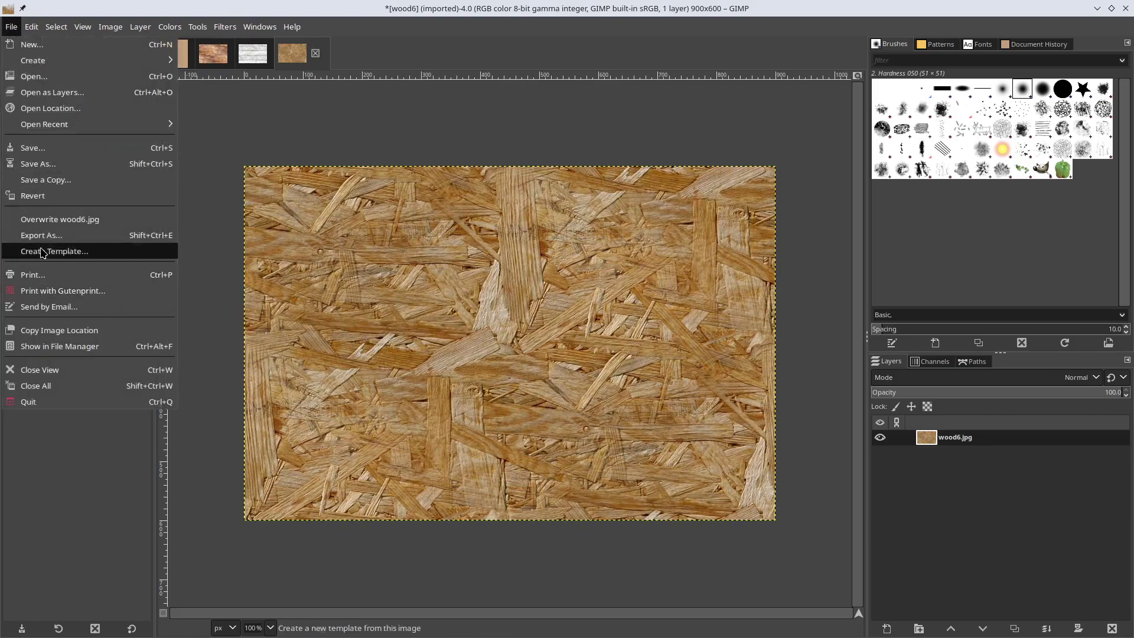
pyautogui.click(36, 235)
pyautogui.click(309, 67)
pyautogui.write('b')
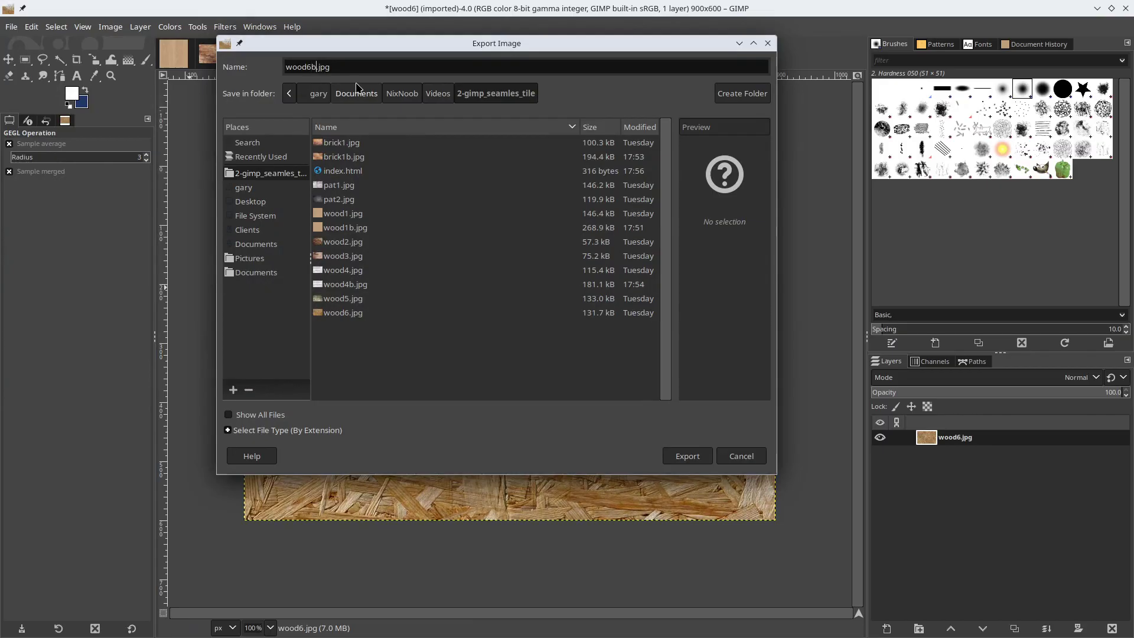
pyautogui.click(680, 462)
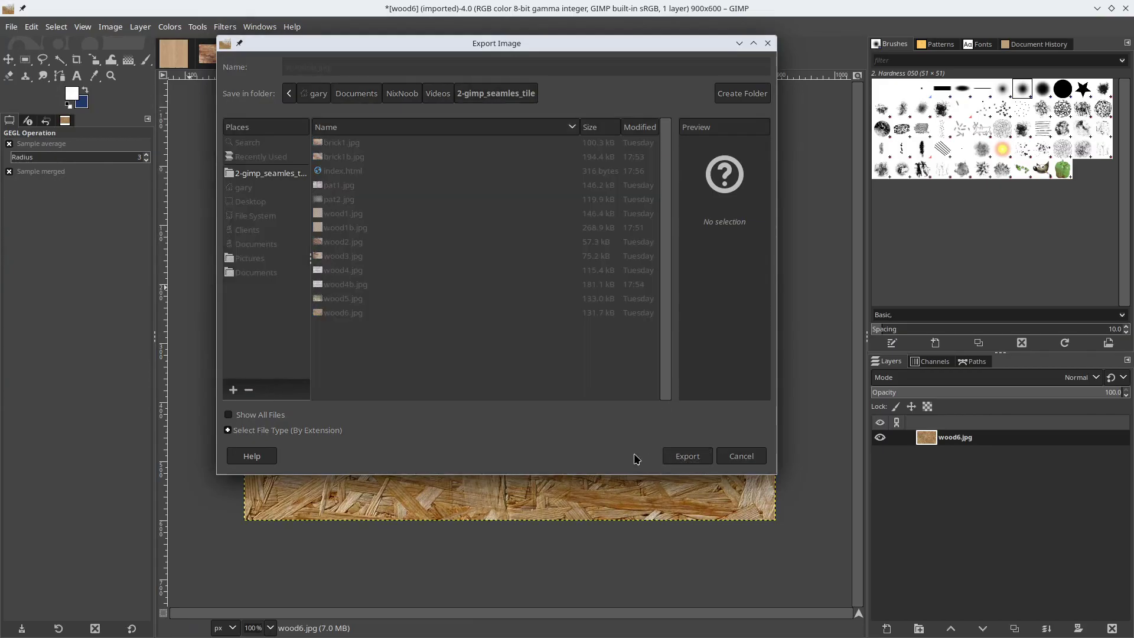
pyautogui.click(499, 394)
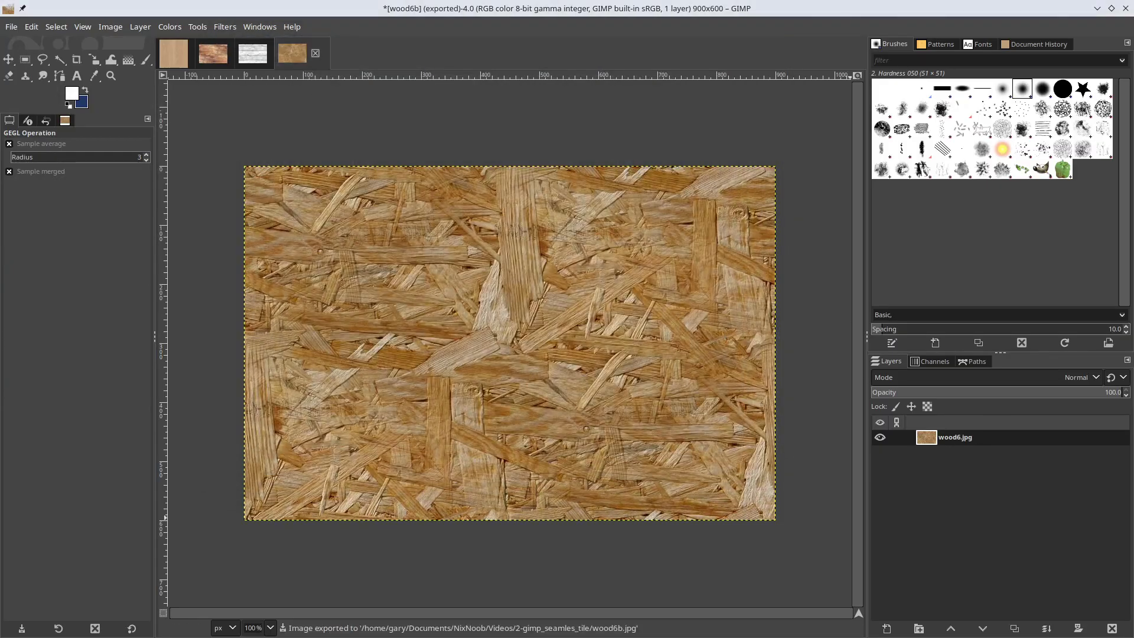
pyautogui.hotkey('alt', 'Tab')
pyautogui.hotkey('alt', 'Tab')
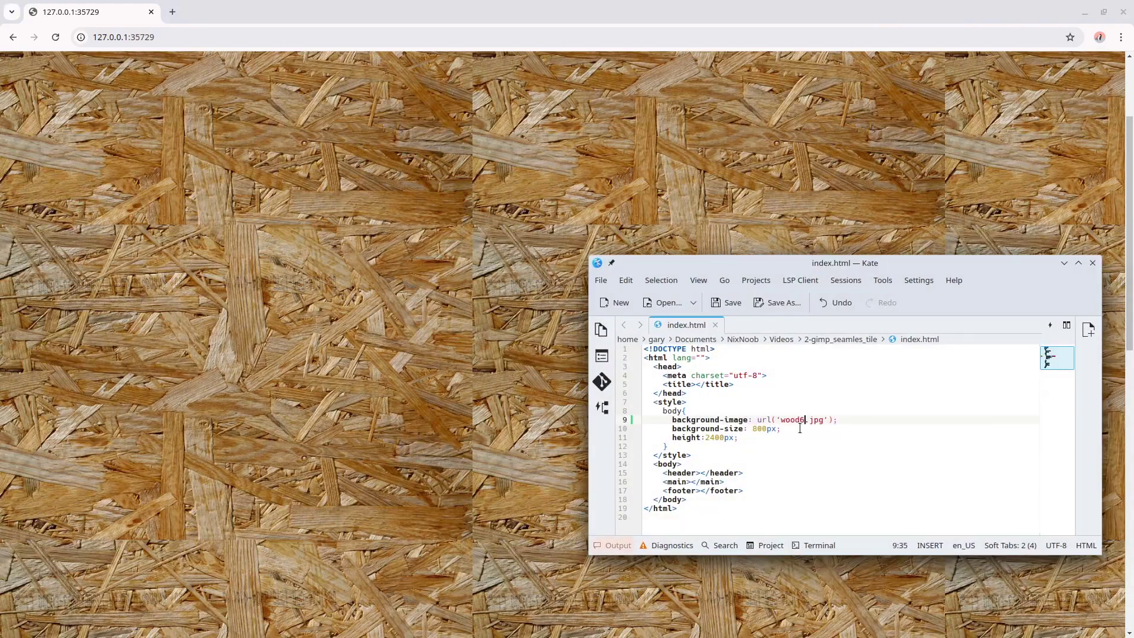
# - Change the background to wood6b.jpg, save, and scroll the browser to confirm seamless OSB tiling
pyautogui.write('b')
pyautogui.click(723, 303)
pyautogui.click(723, 303)
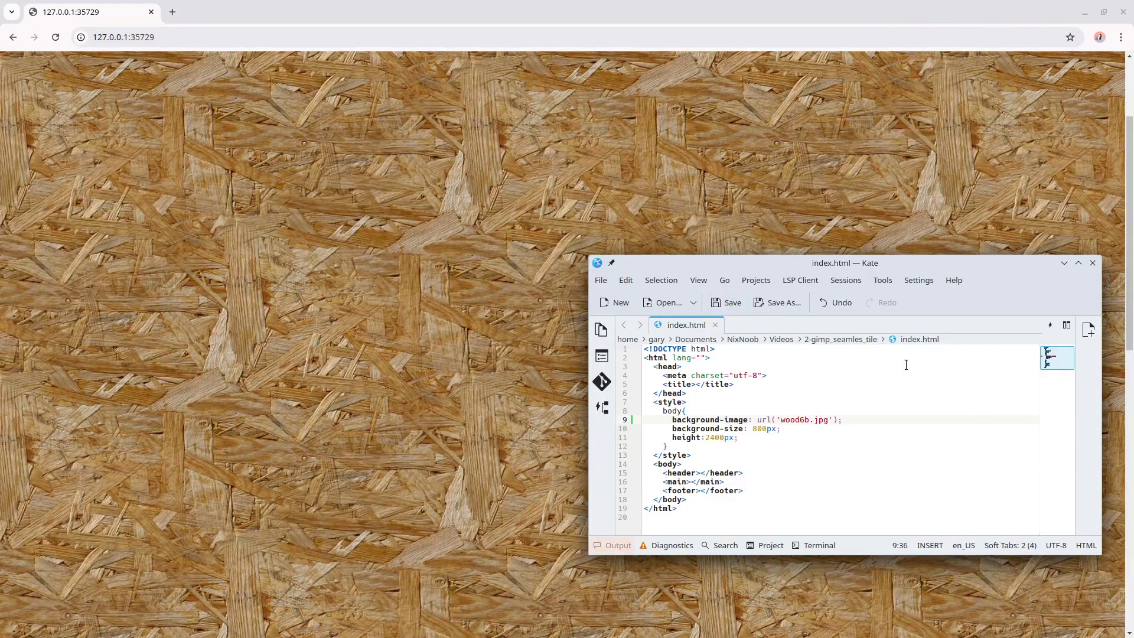
pyautogui.click(1067, 262)
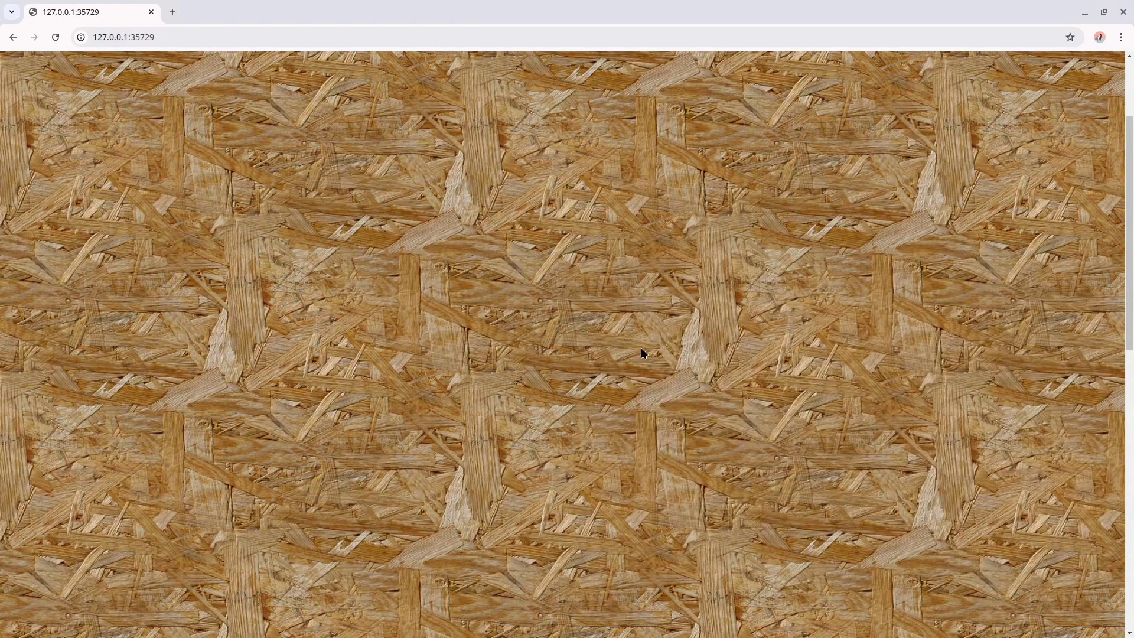
pyautogui.scroll(-7, 643, 350)
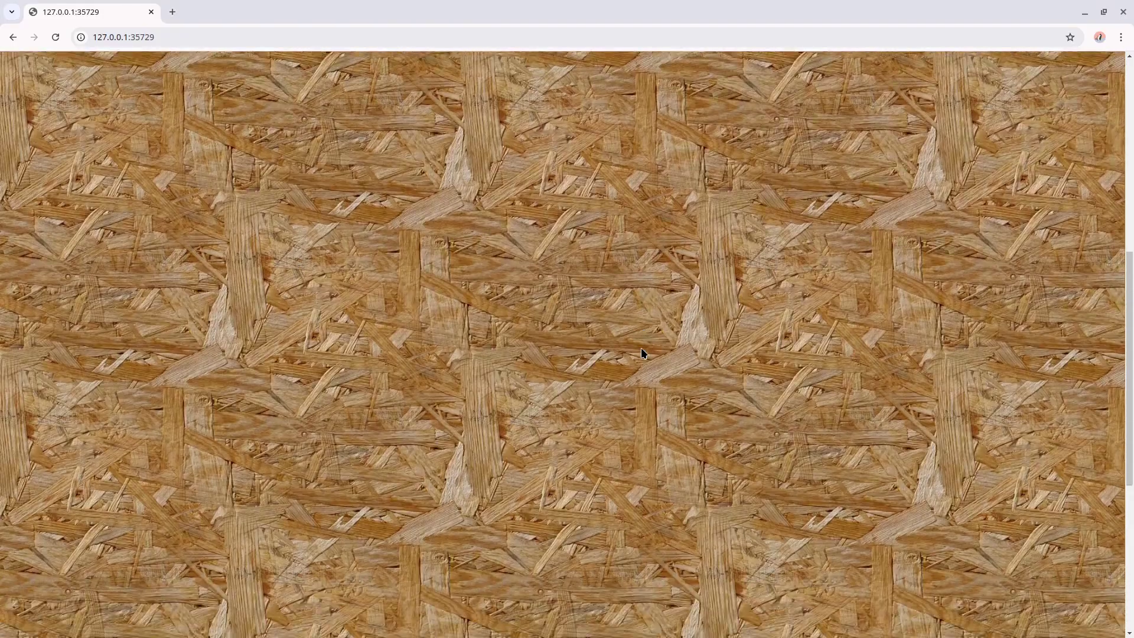
pyautogui.scroll(2, 642, 349)
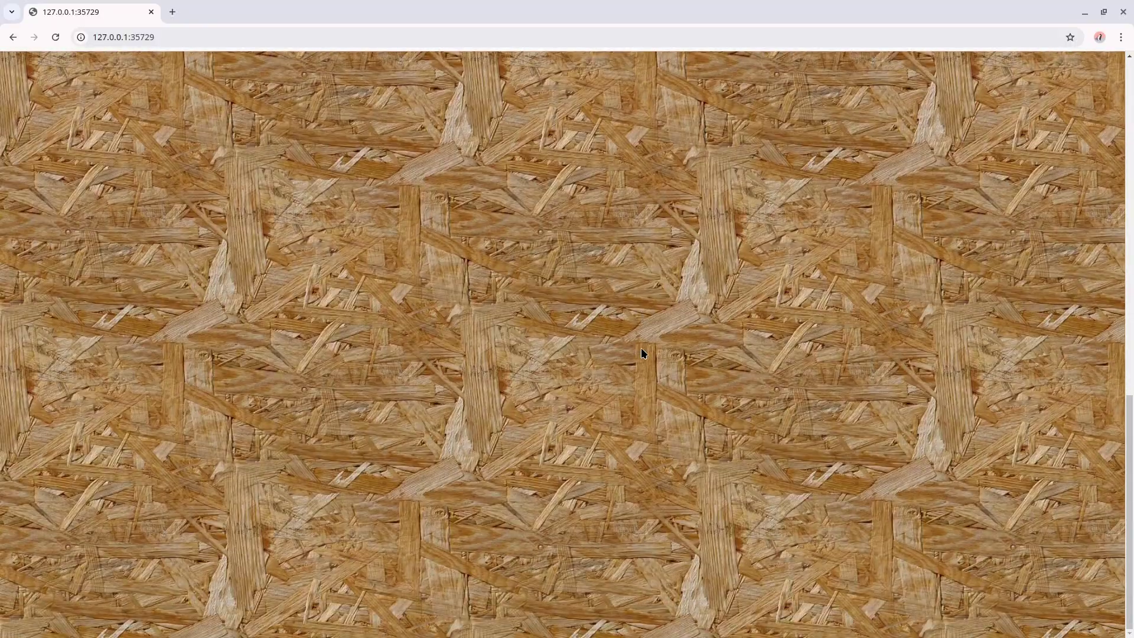
pyautogui.scroll(1, 641, 348)
pyautogui.scroll(7, 642, 353)
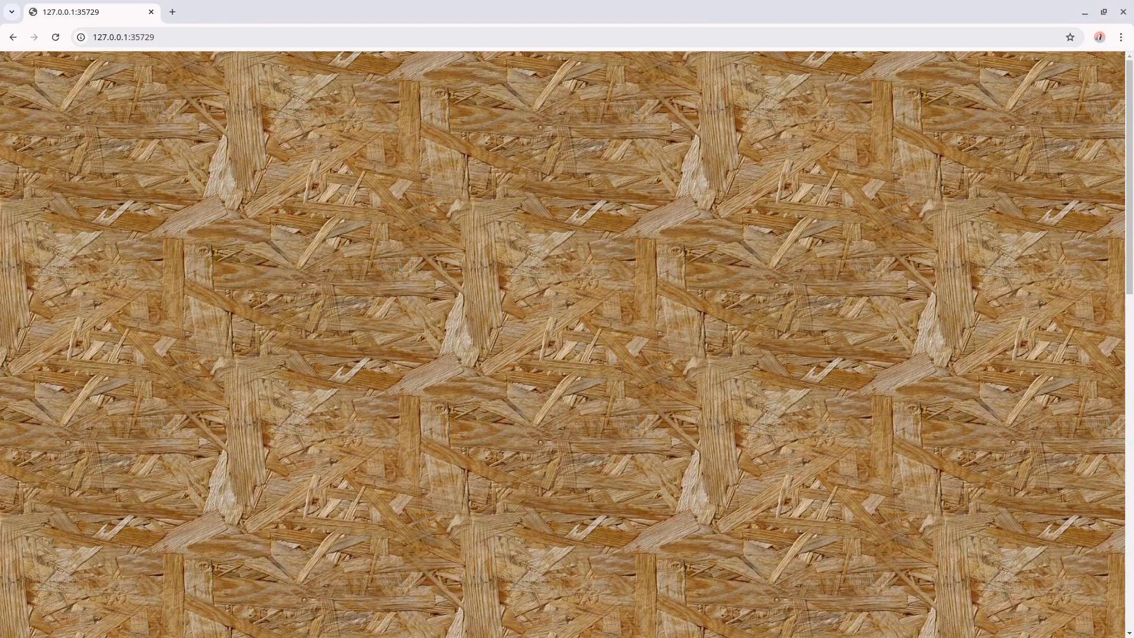
# - Minimize Chrome, GIMP and Dolphin to reveal the desktop wallpaper
pyautogui.click(1087, 18)
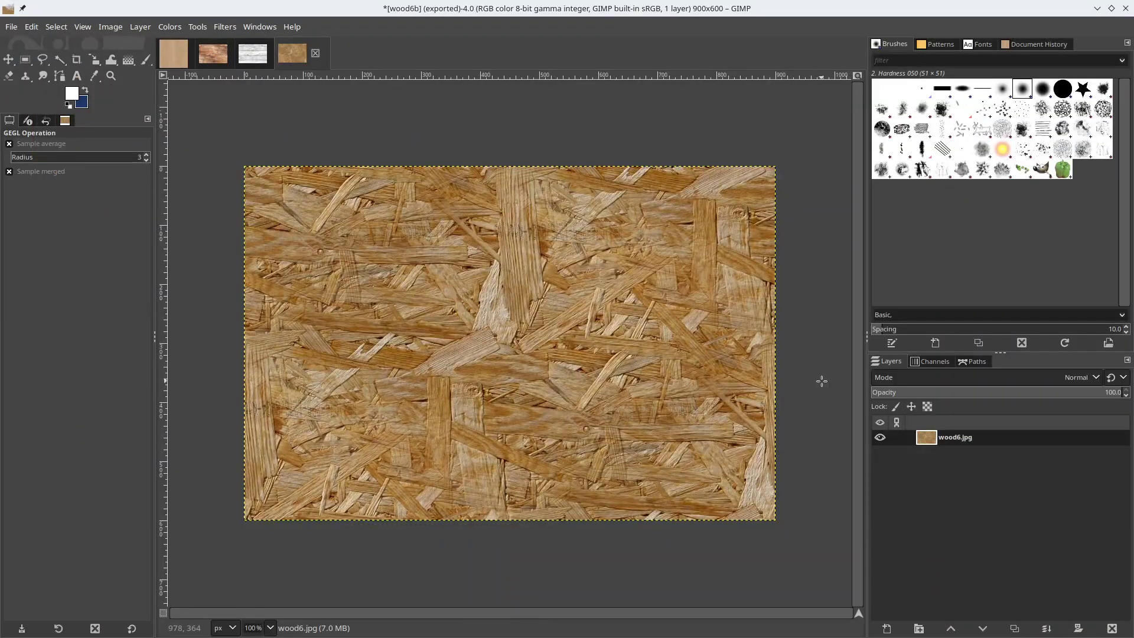
pyautogui.click(1097, 8)
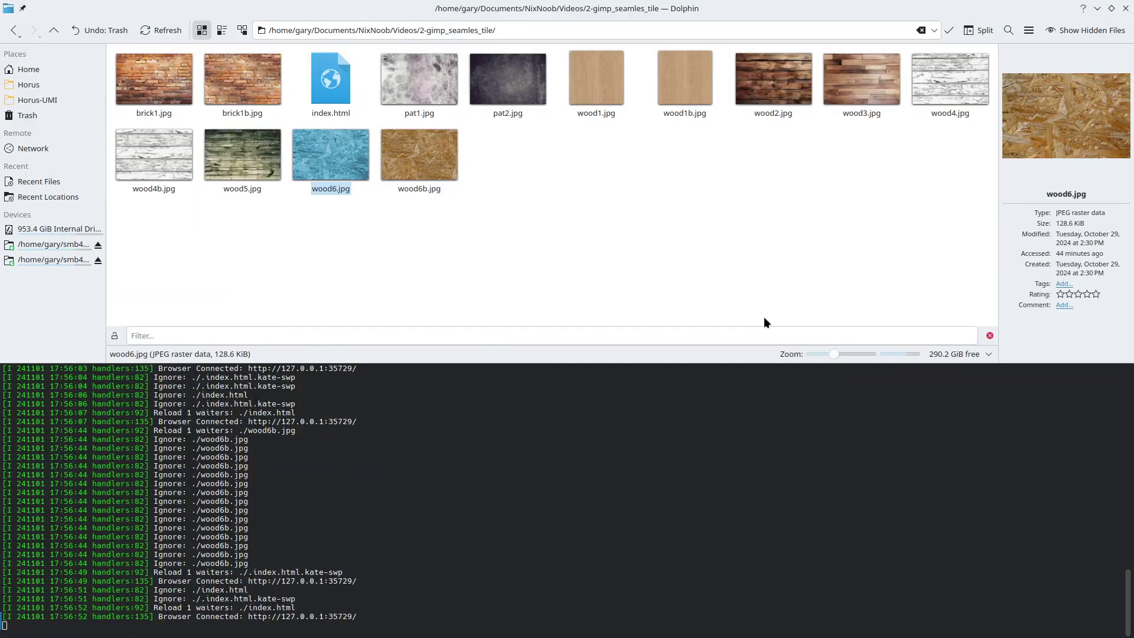
pyautogui.click(1097, 9)
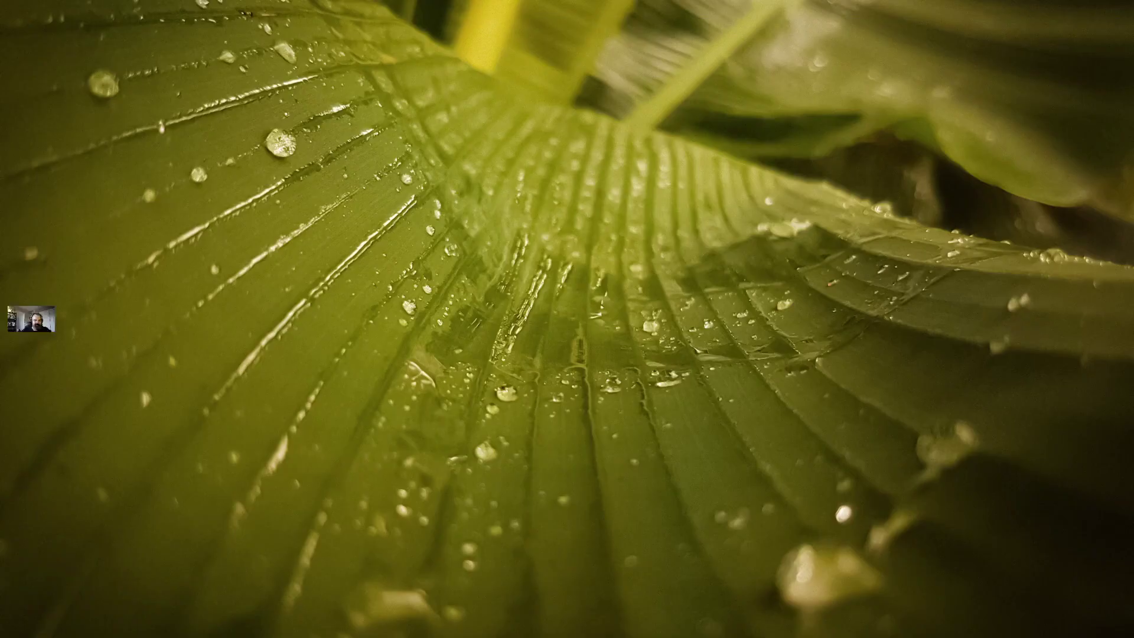